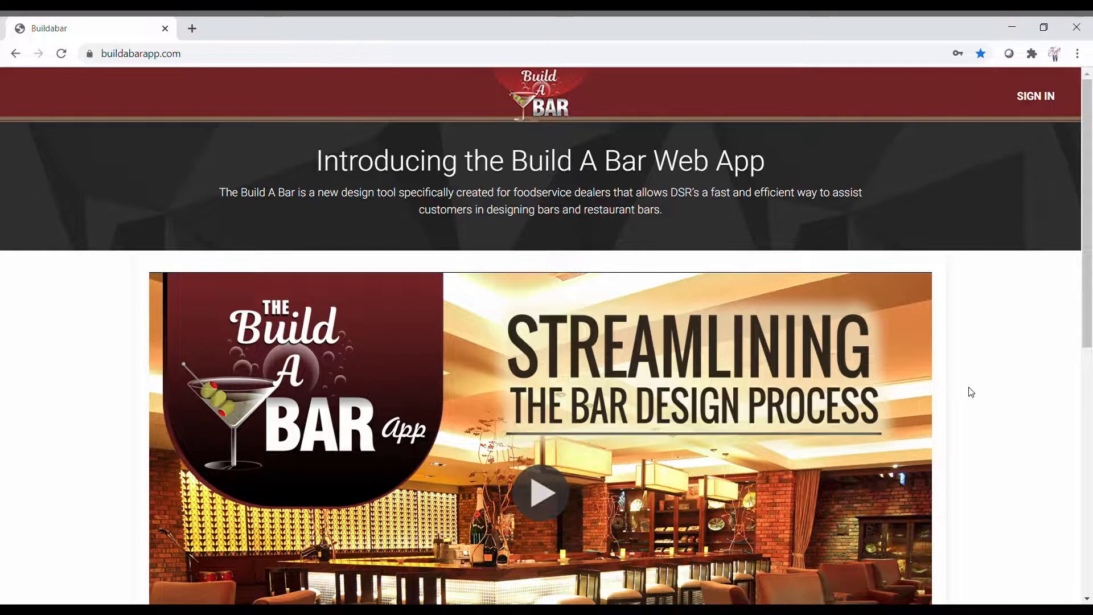
Step: Go from the Build A Bar home page to the sign-in page using SIGN IN in the header
left_click(1043, 98)
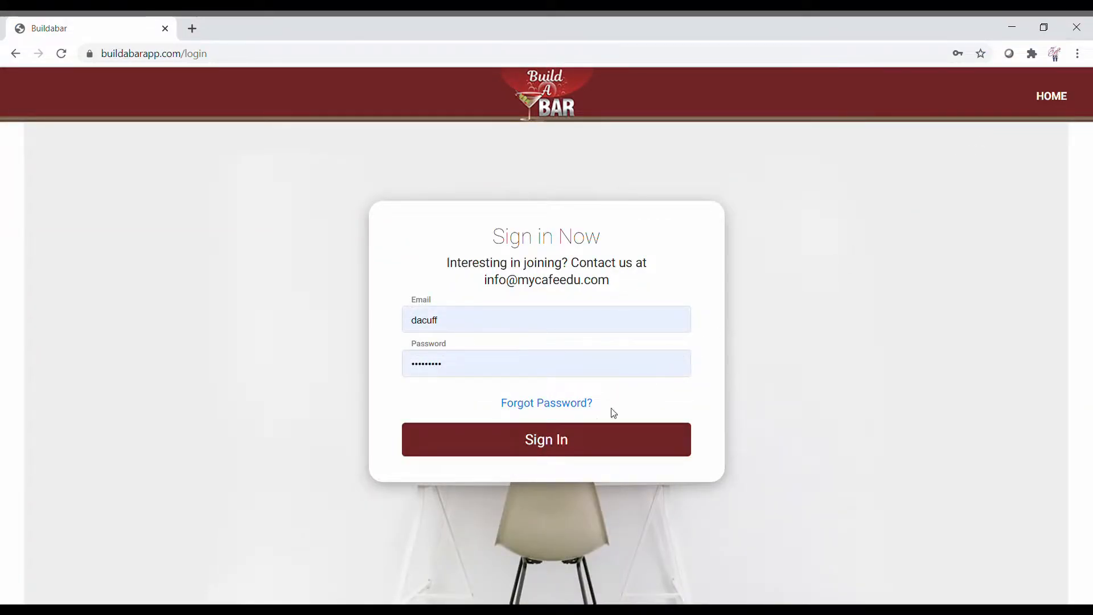
Step: Sign in with the autofilled email and password to reach the projects list
left_click(556, 450)
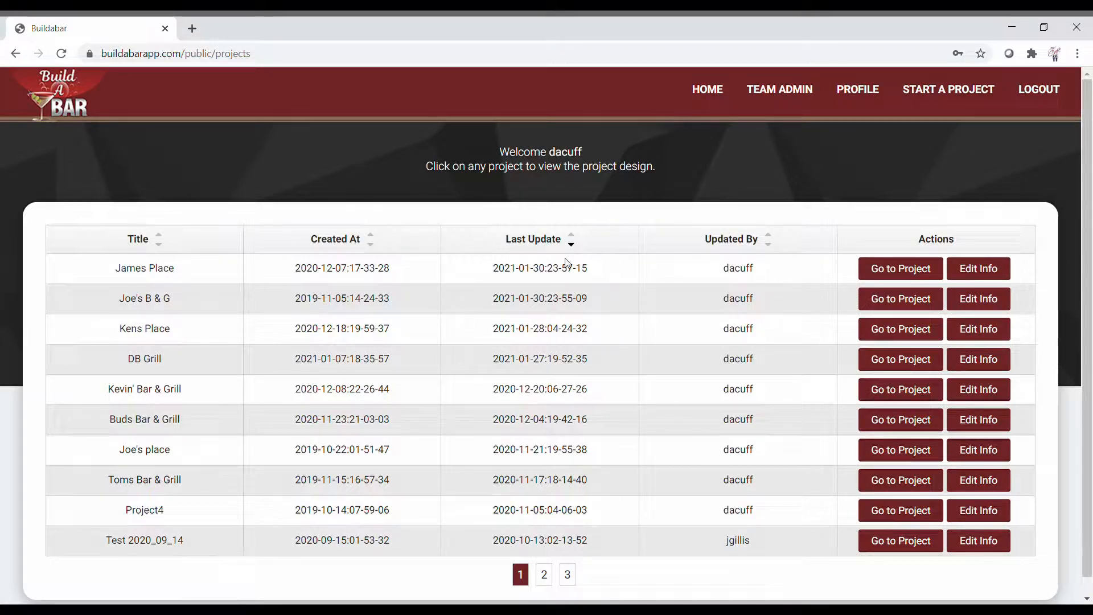
Step: Resave the James Place project data unchanged, then go back to the projects list
left_click(986, 269)
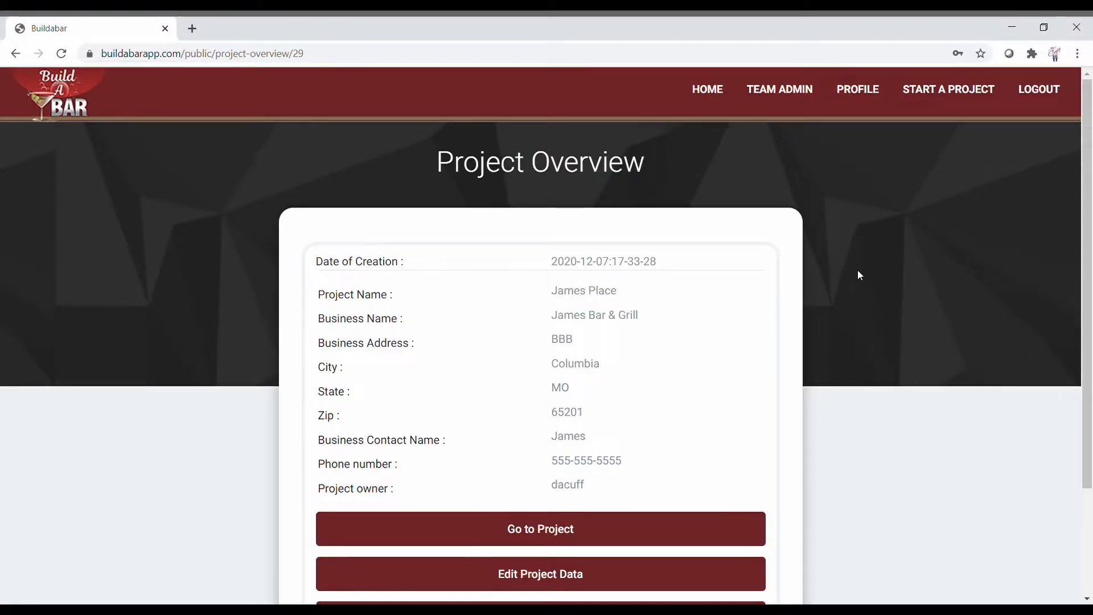
scroll(859, 276, "down", 1)
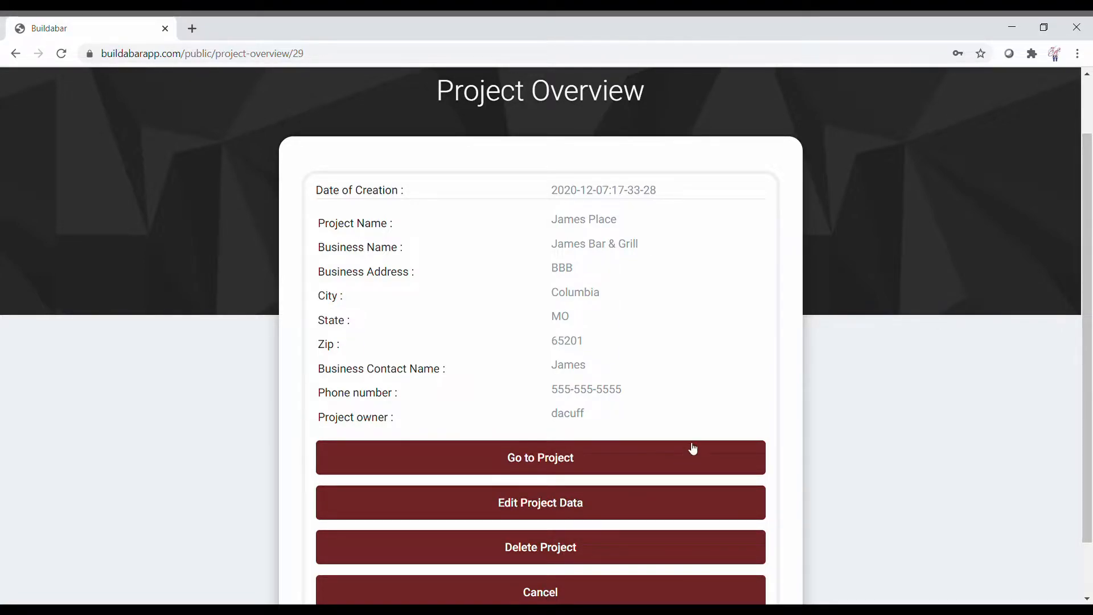
left_click(613, 513)
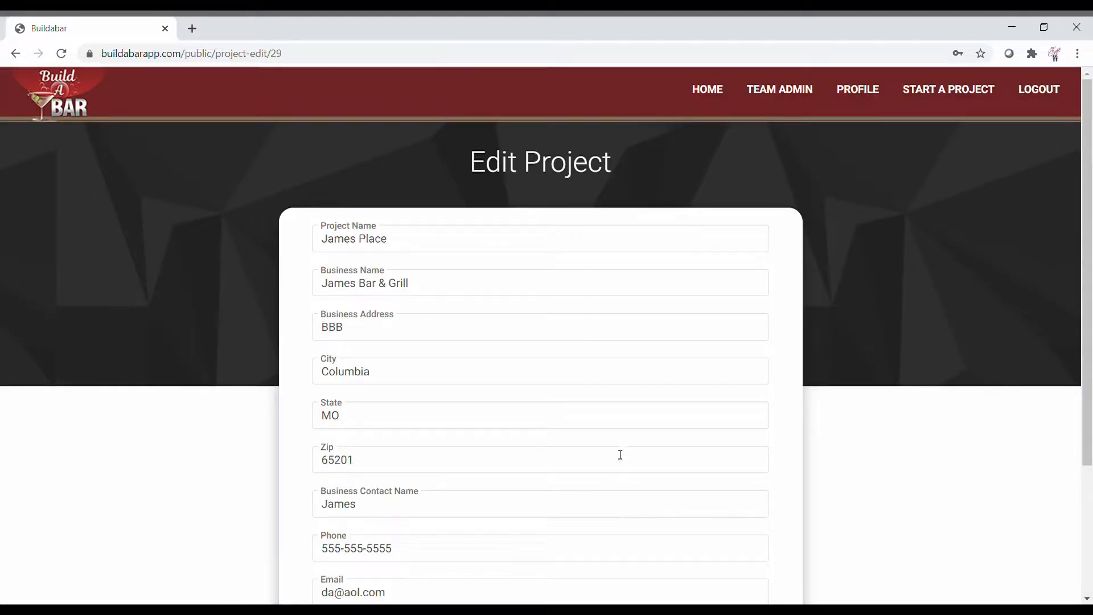
scroll(615, 455, "down", 3)
left_click(562, 515)
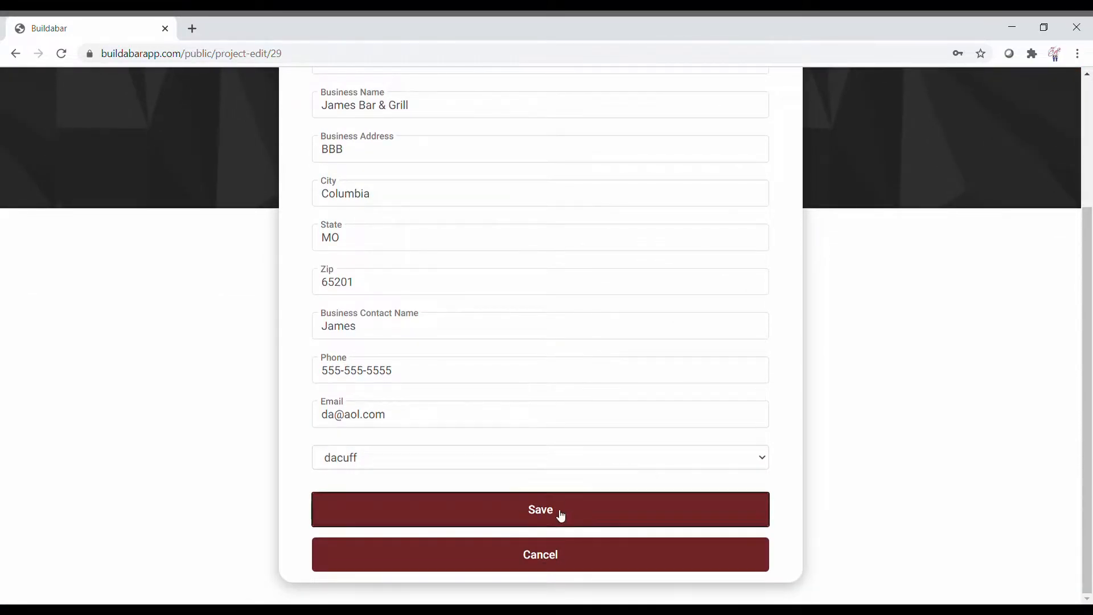
scroll(606, 437, "down", 1)
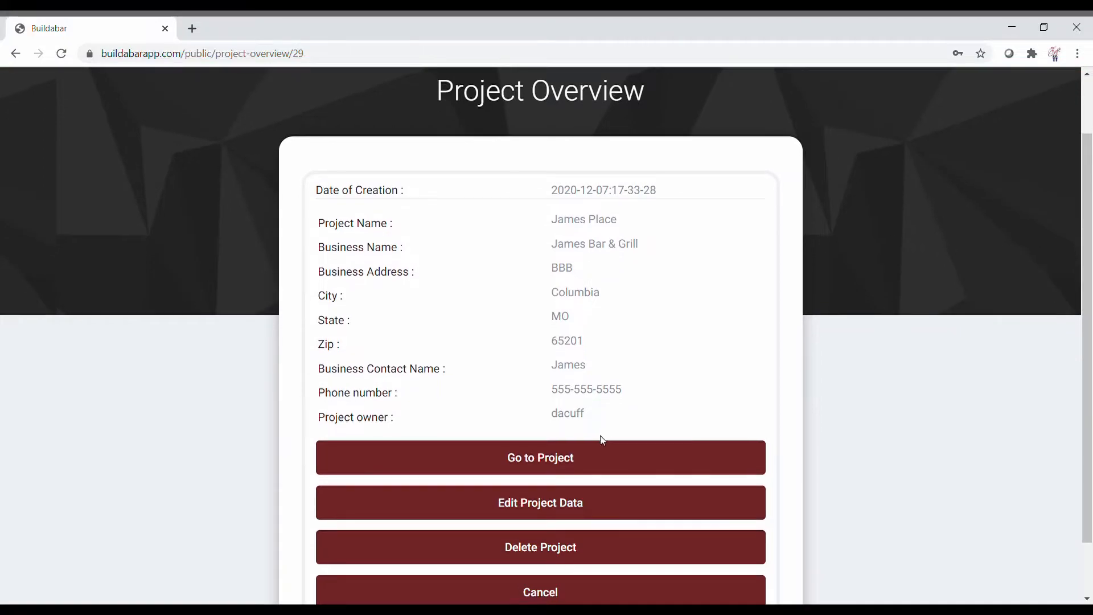
left_click(558, 591)
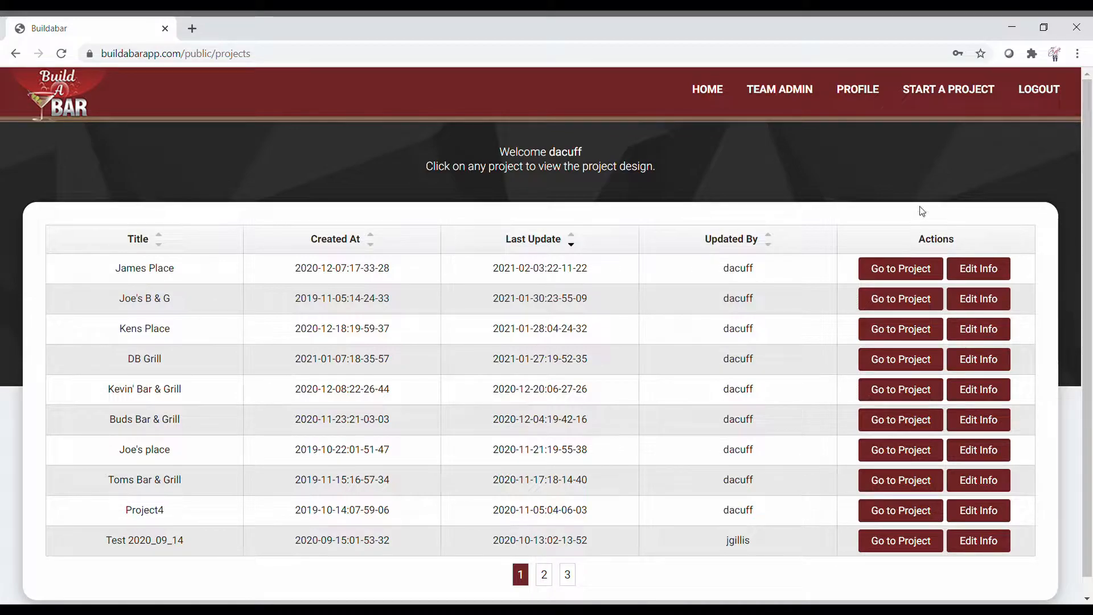
Step: Start a new project named MB14 for South Side Bar, entering its street address, city, state and zip
left_click(947, 91)
scroll(901, 171, "down", 1)
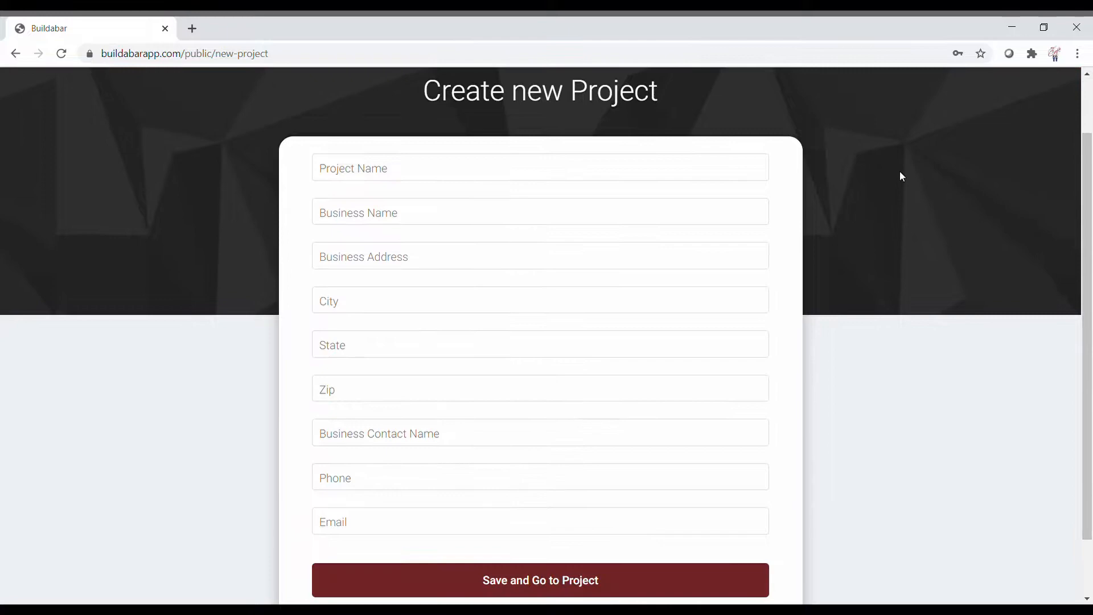
left_click(625, 172)
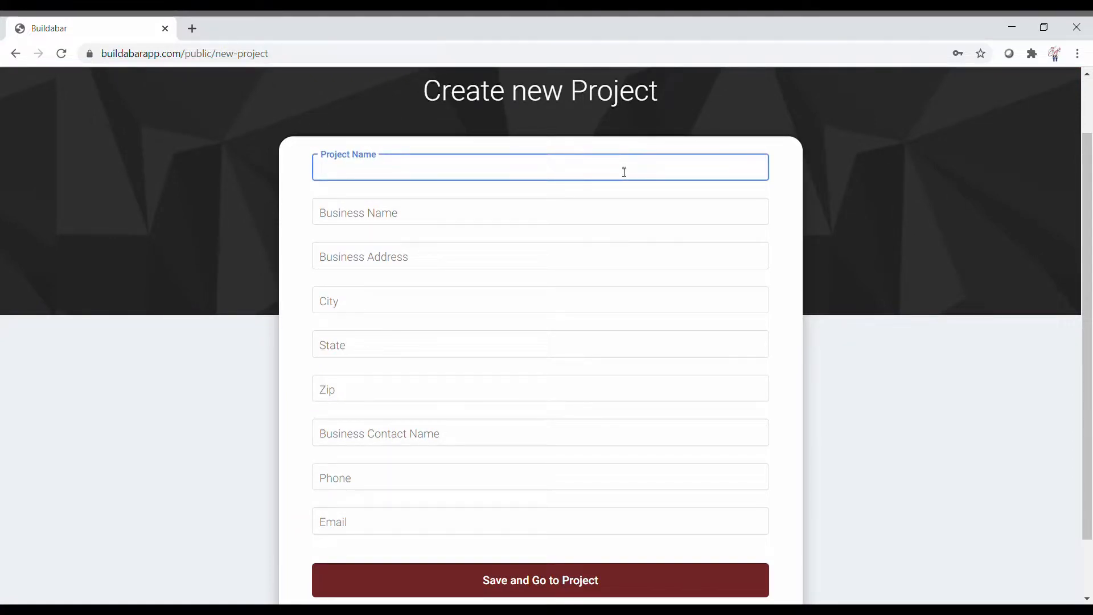
type("MB14")
left_click(607, 208)
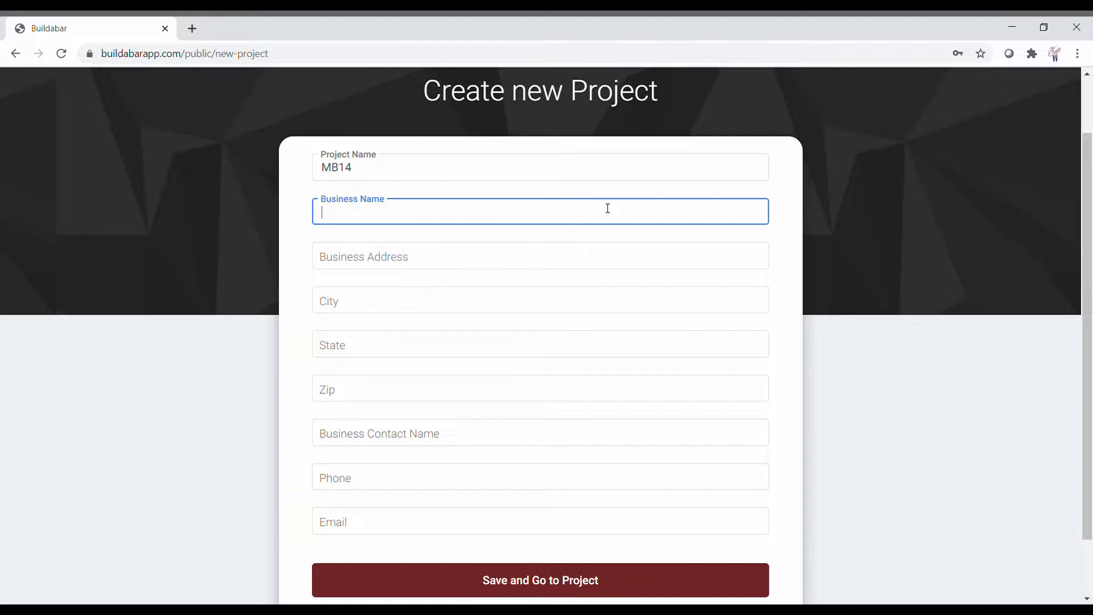
type("South Side Bar")
key("Tab")
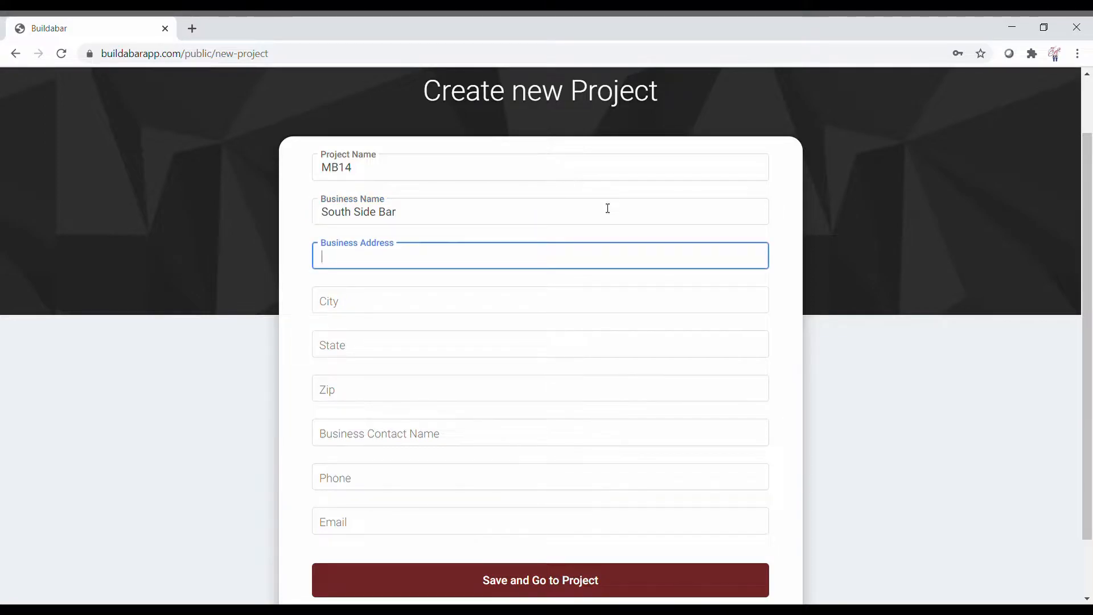
key("Tab")
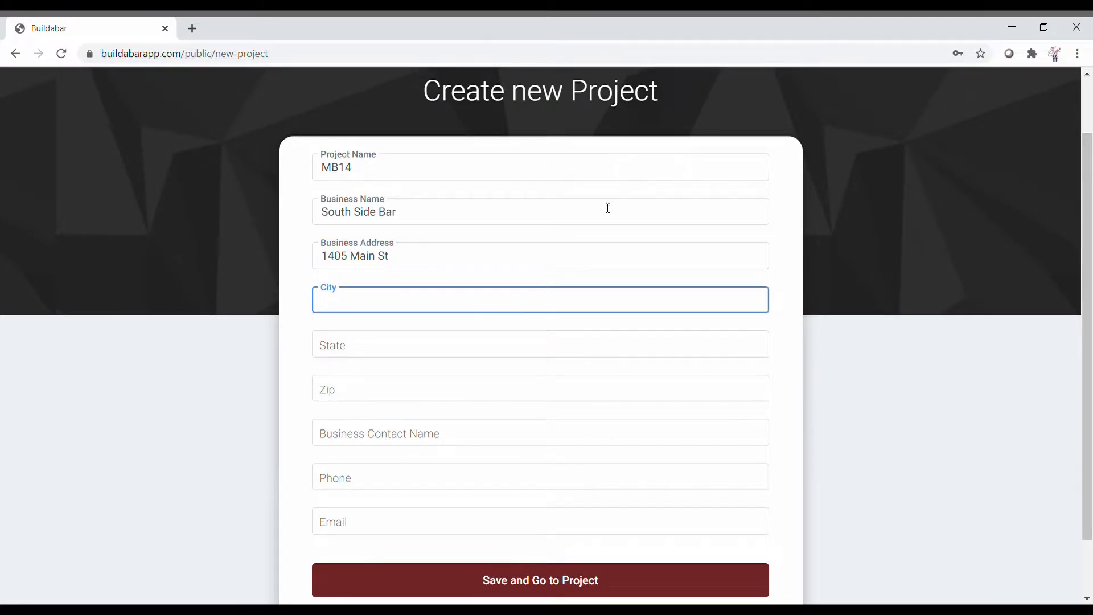
type("Tampa")
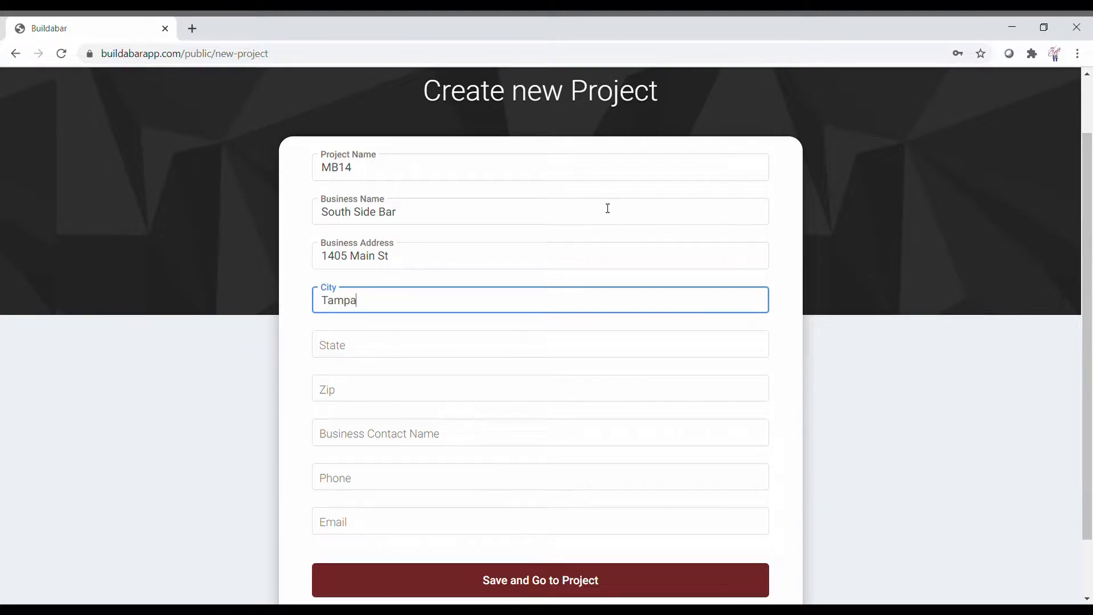
key("Tab")
type("FL")
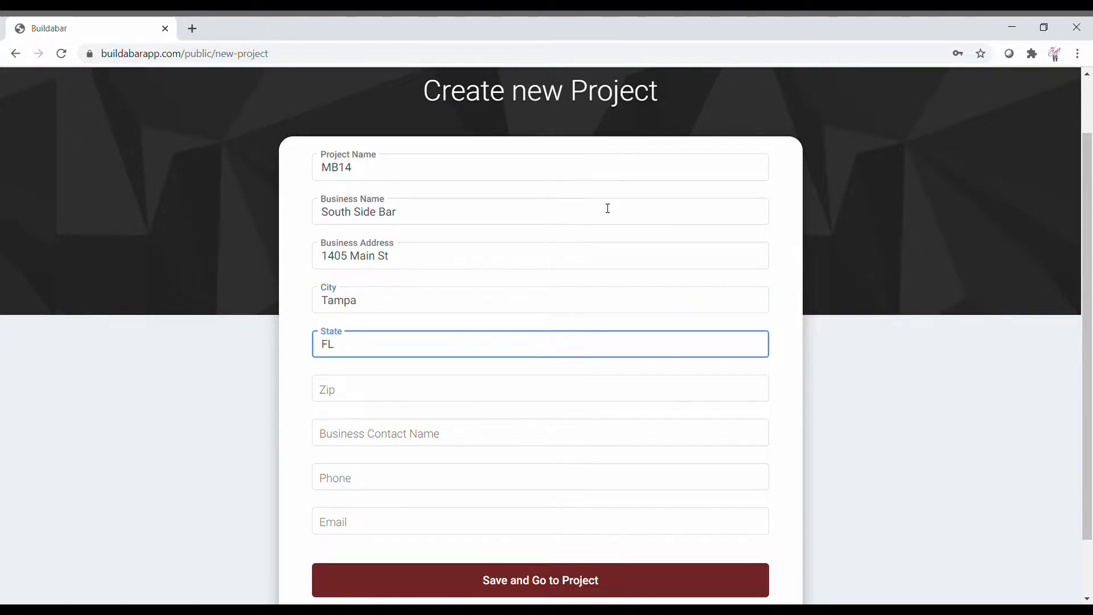
key("Tab")
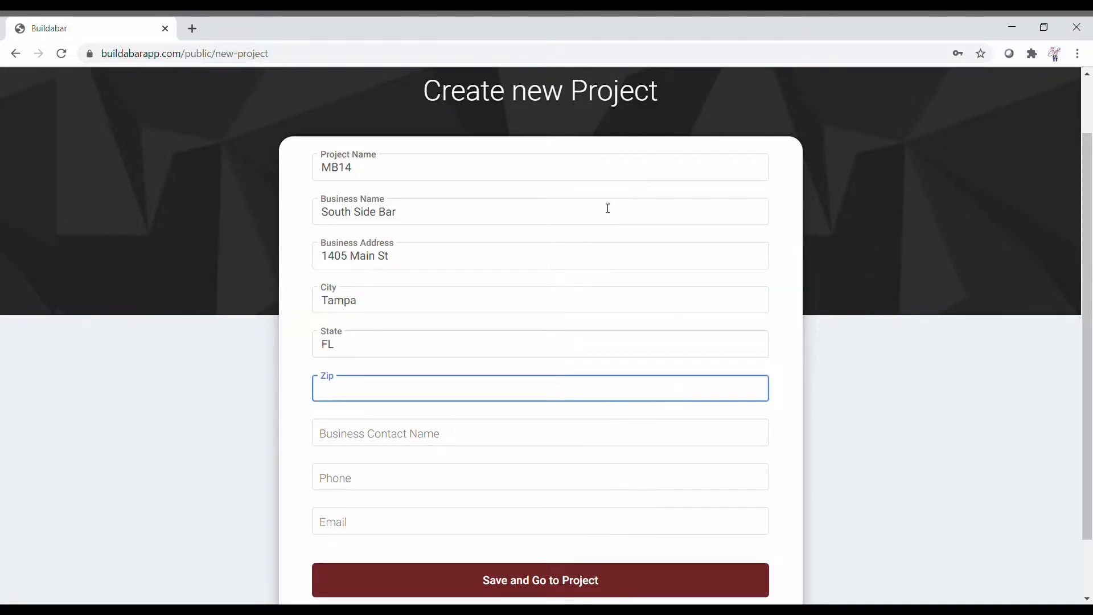
type("33605")
Step: Fill in the business contact's name, phone number and e-mail, then save and go to the project
key("Tab")
key("Tab")
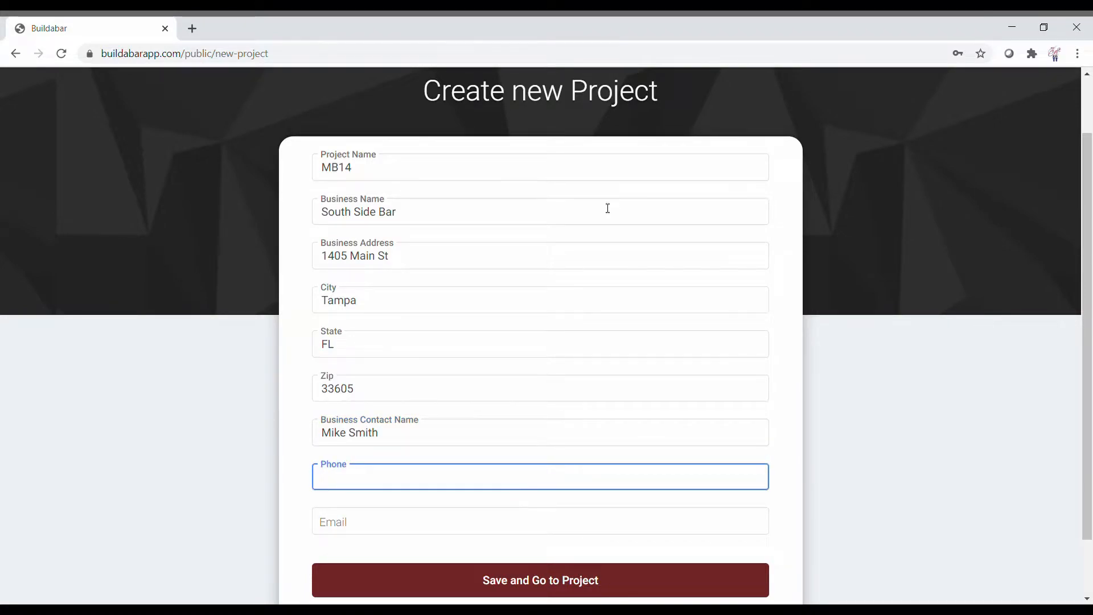
type("555-555-55")
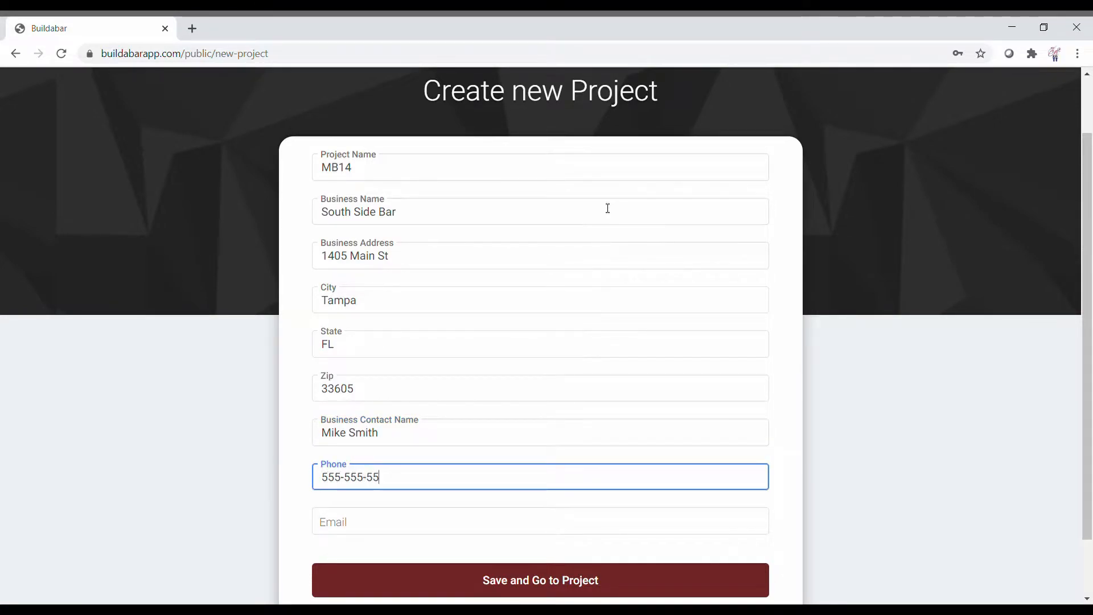
type("55")
key("Tab")
type("A")
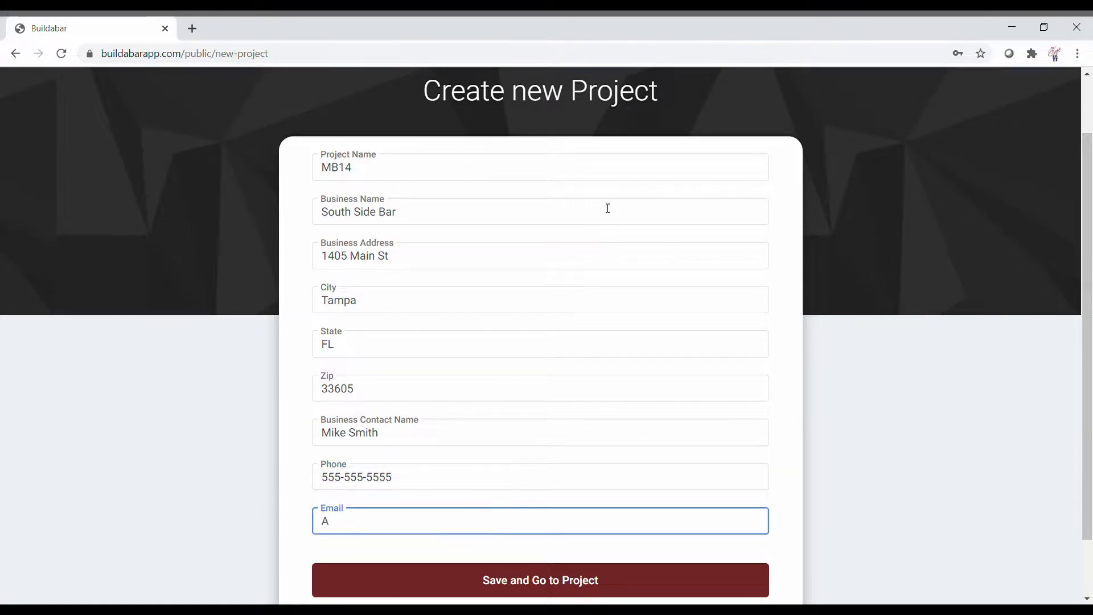
left_click(550, 579)
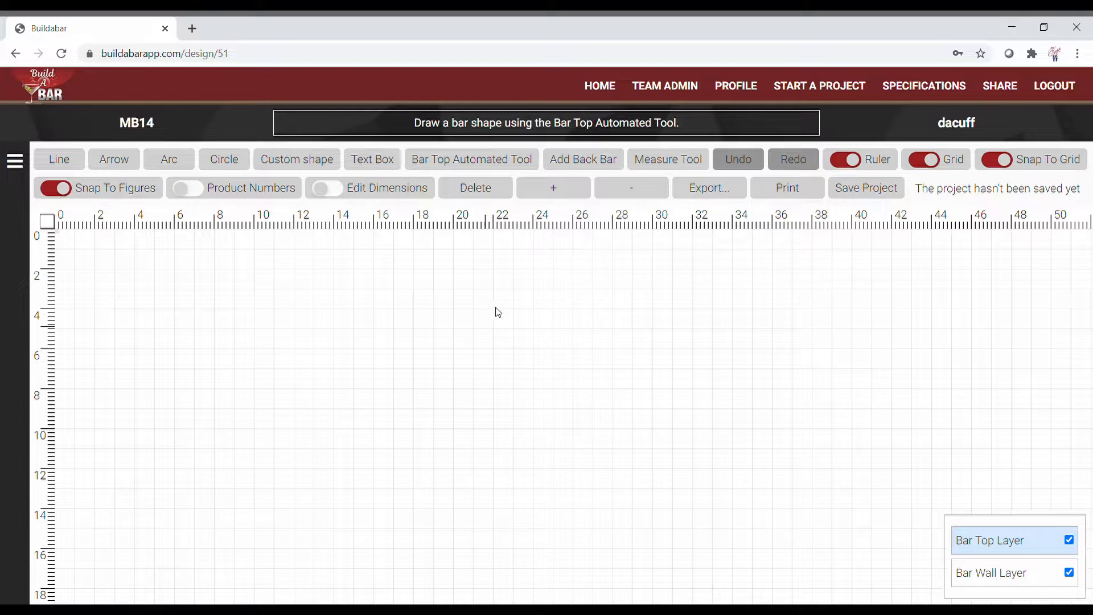
Step: View MB14's sharing link, close the dialog, and pick the Bar Top Automated Tool
left_click(1009, 85)
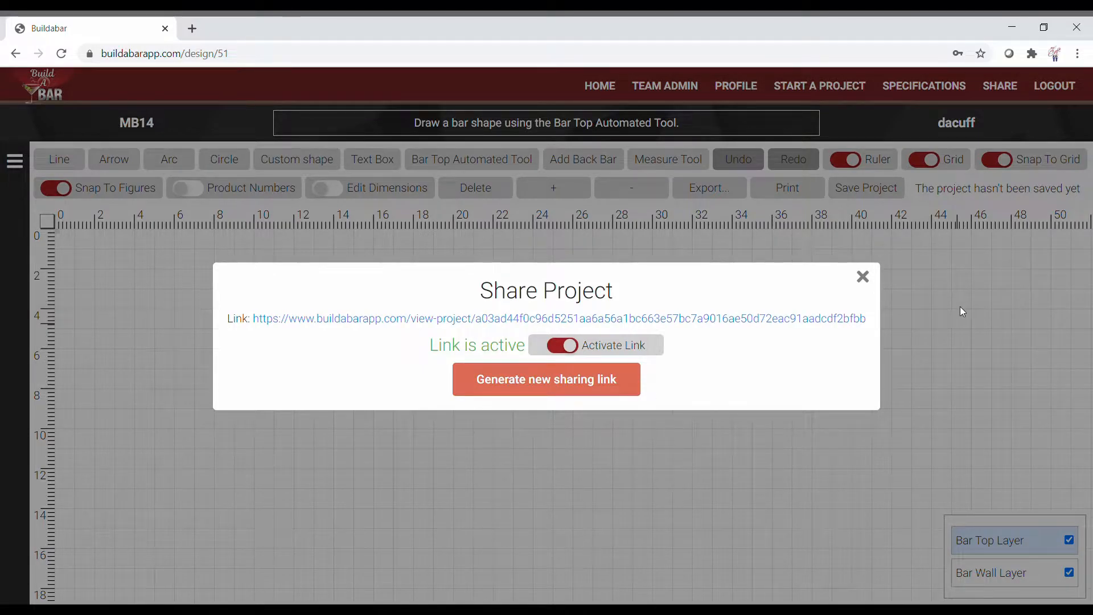
left_click(863, 277)
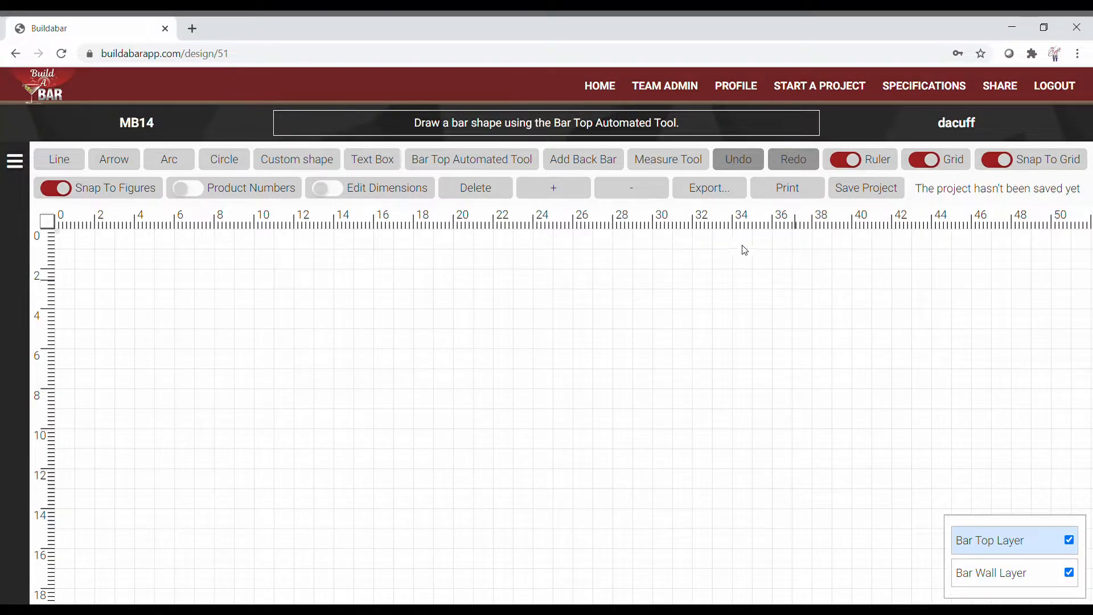
left_click(495, 164)
left_click(374, 348)
left_click(673, 345)
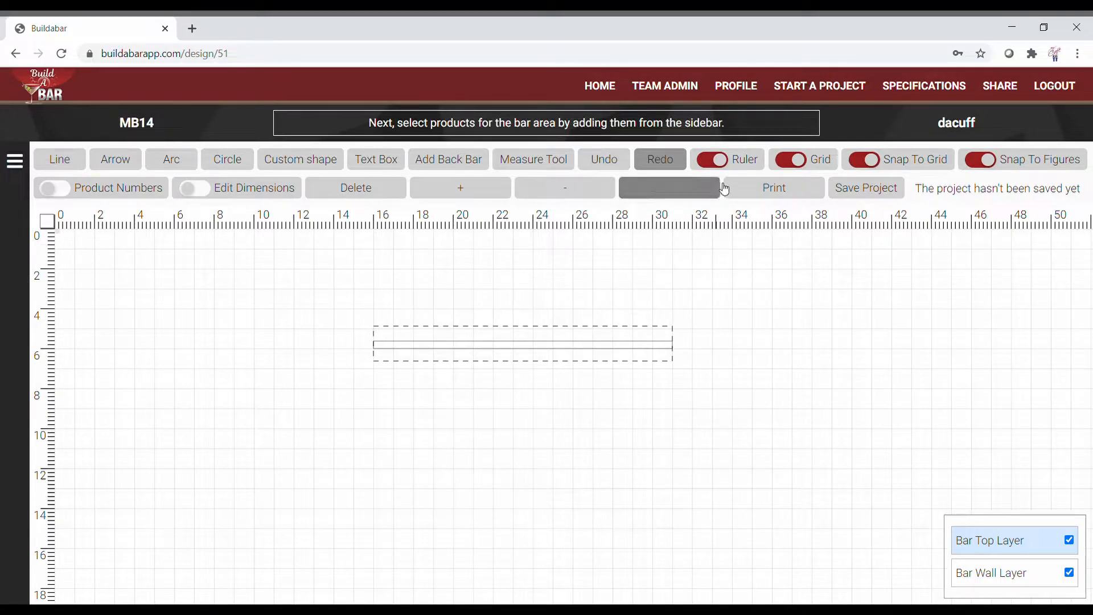
left_click(604, 159)
left_click(453, 164)
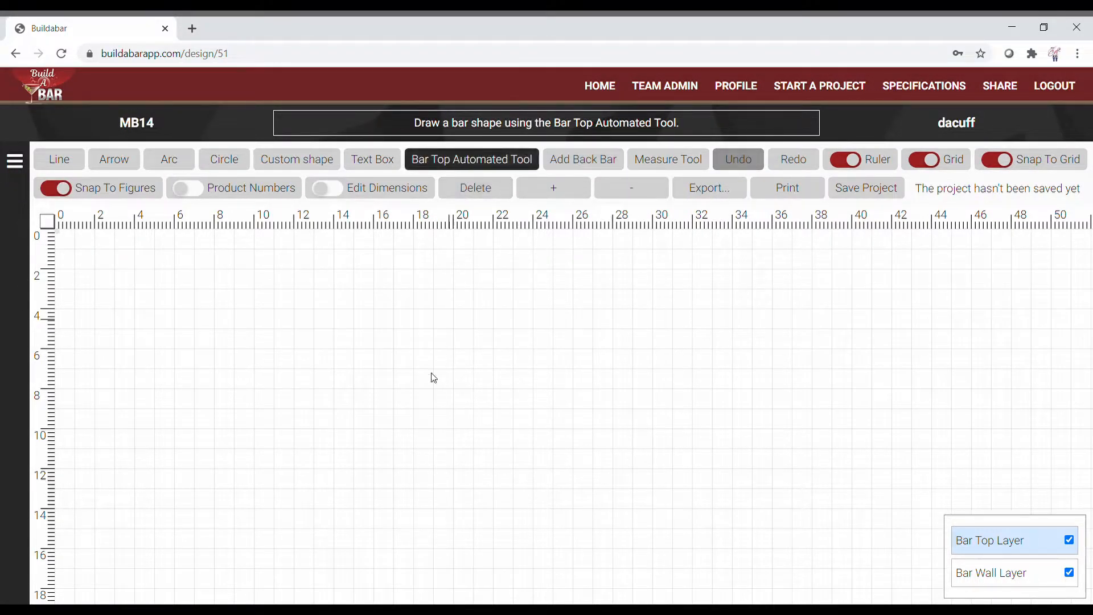
left_click(419, 476)
left_click(411, 329)
left_click(726, 329)
left_click(726, 331)
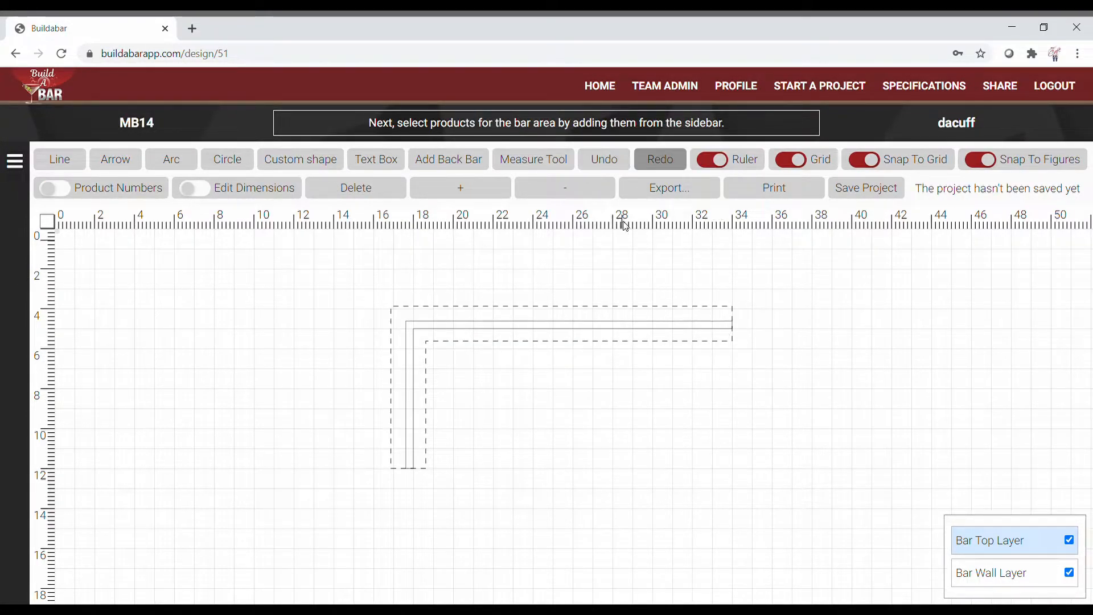
left_click(620, 169)
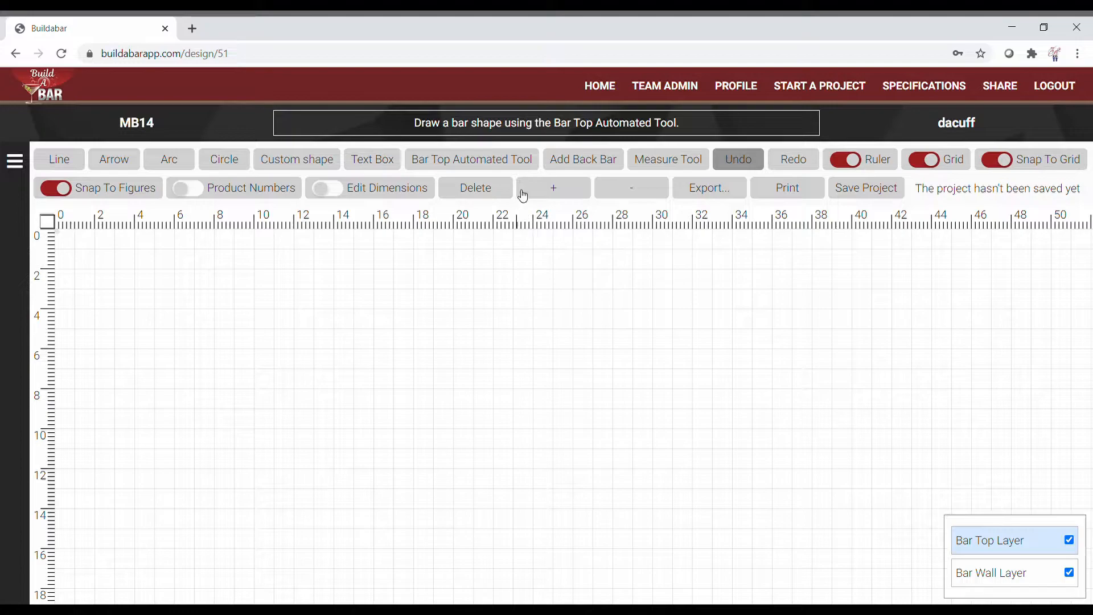
left_click(504, 162)
Step: Draw the U-shaped bar top with 13-foot side legs and a 24-foot front run
left_click(1003, 161)
left_click(1005, 164)
left_click(479, 165)
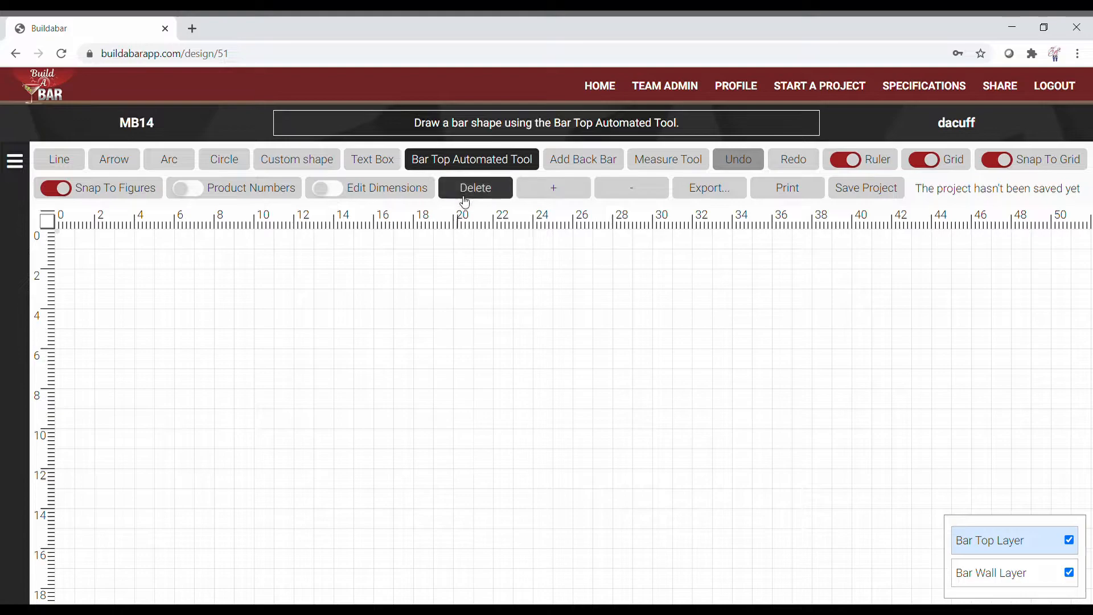
left_click(295, 549)
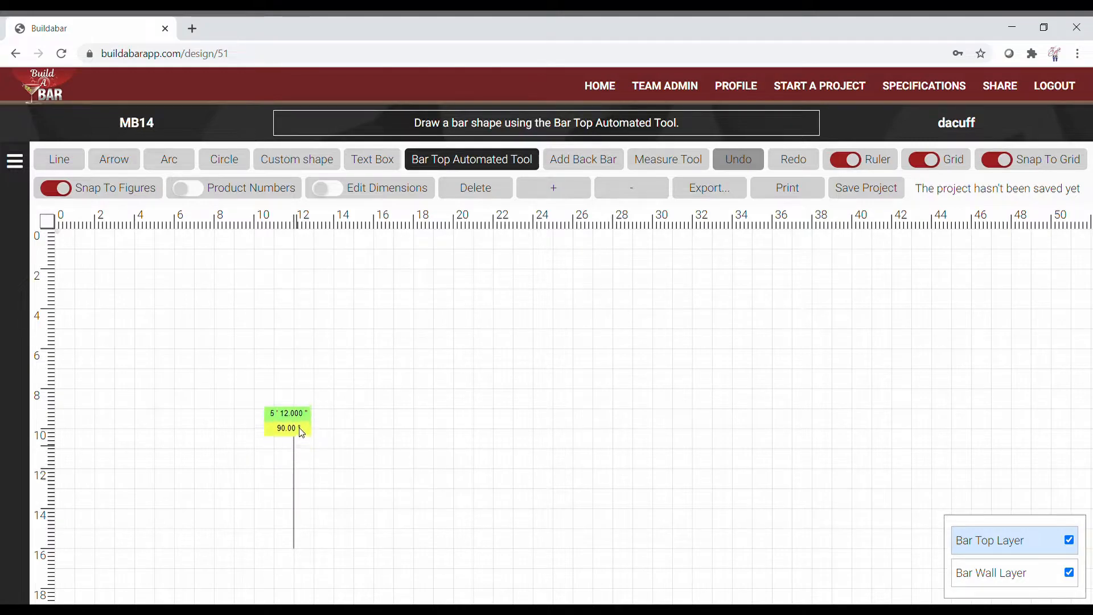
left_click(299, 295)
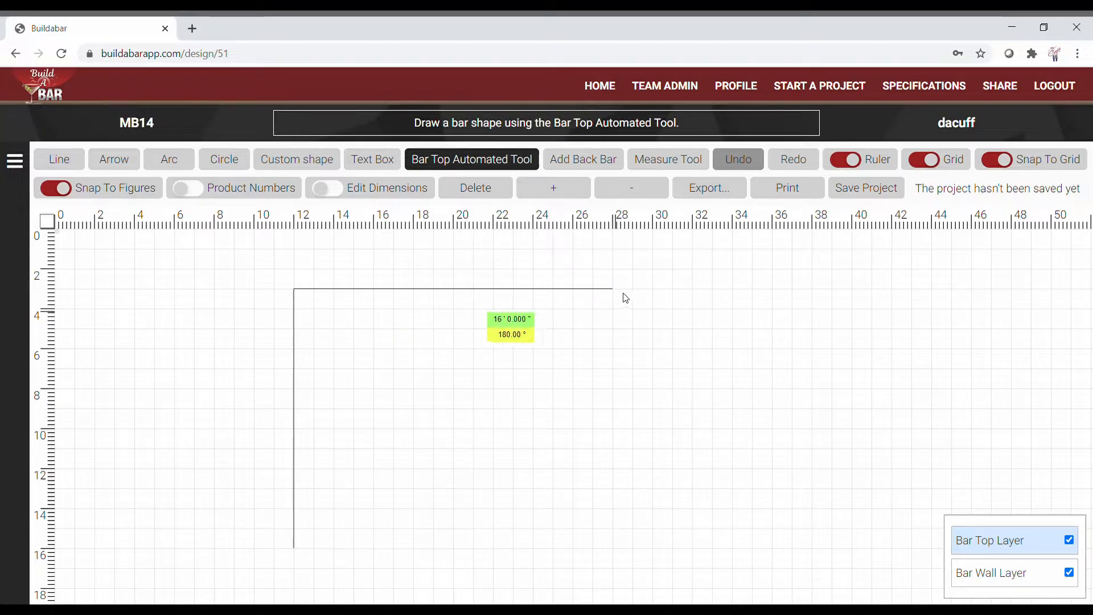
left_click(776, 295)
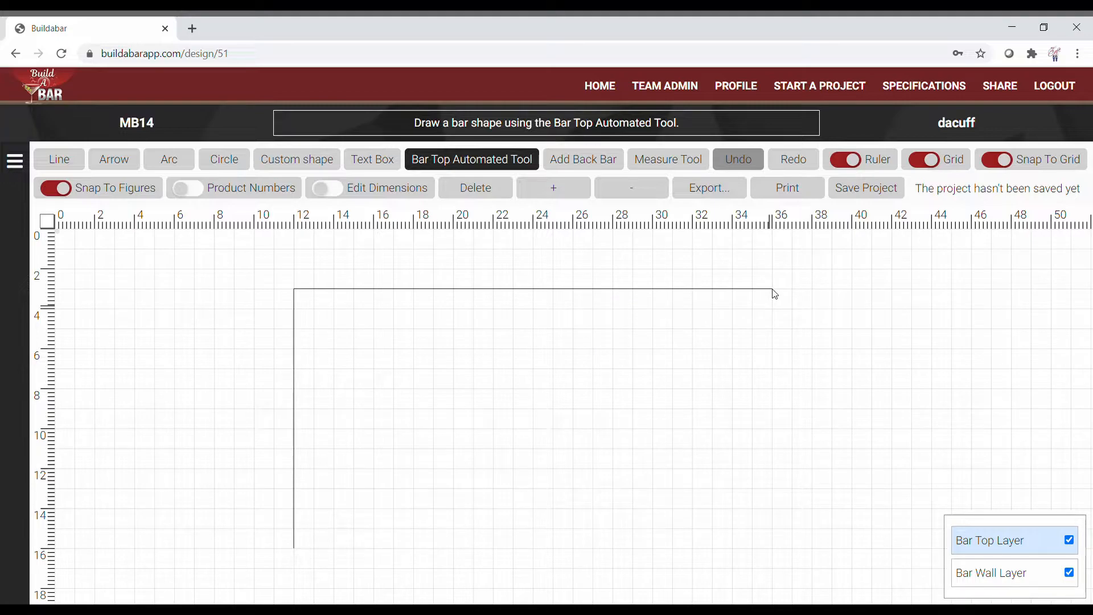
double_click(778, 549)
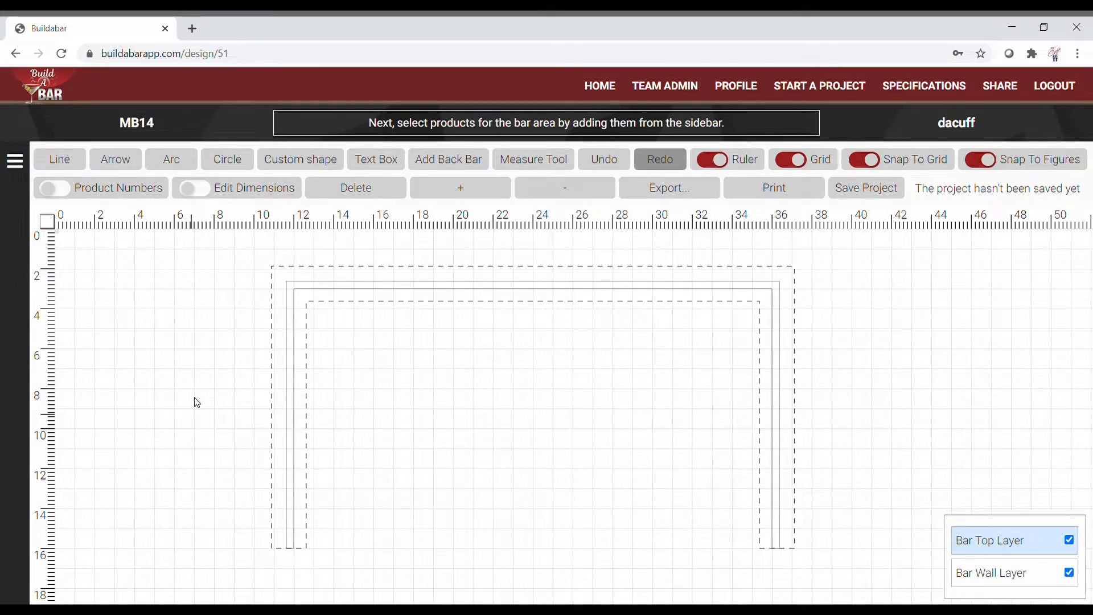
Step: Move the U-shaped bar up and to the left with Edit Dimensions, then deselect it
scroll(195, 403, "down", 2)
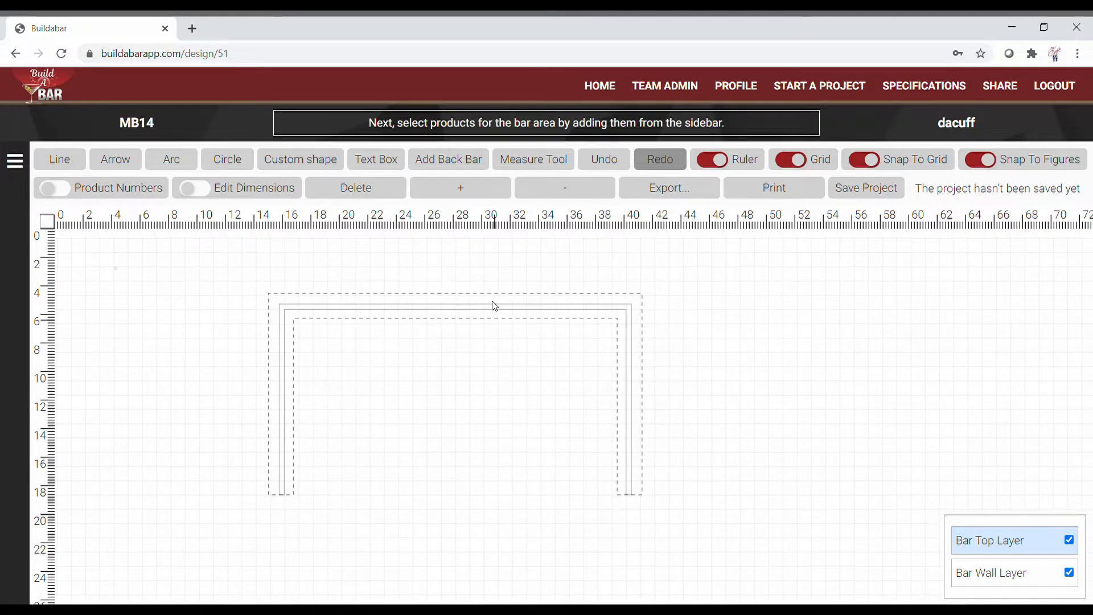
left_click(452, 312)
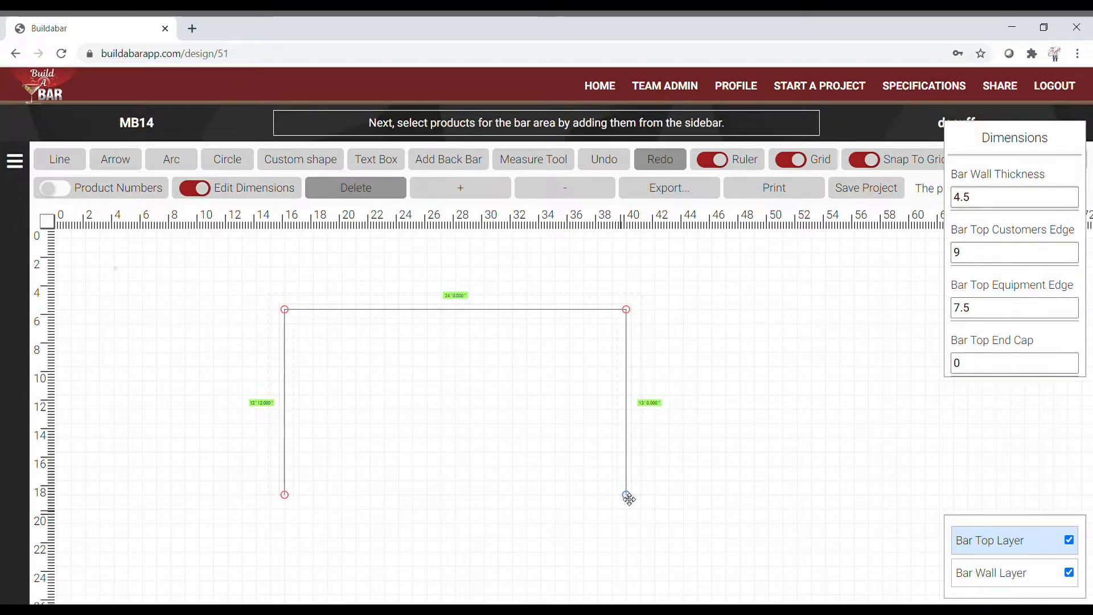
scroll(720, 413, "up", 2)
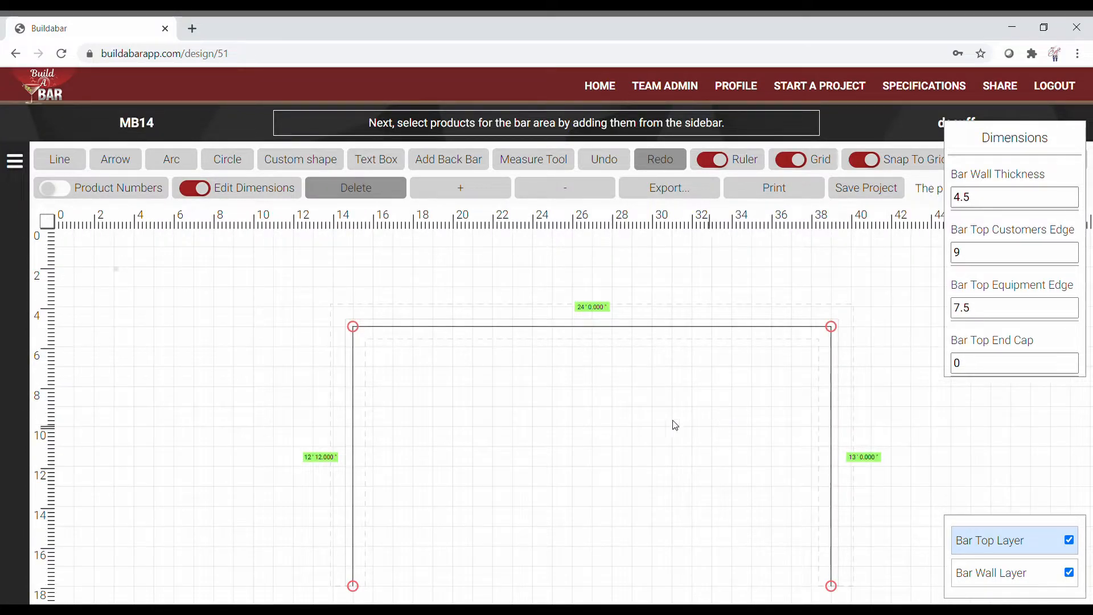
left_click_drag(264, 427, 159, 385)
left_click(195, 187)
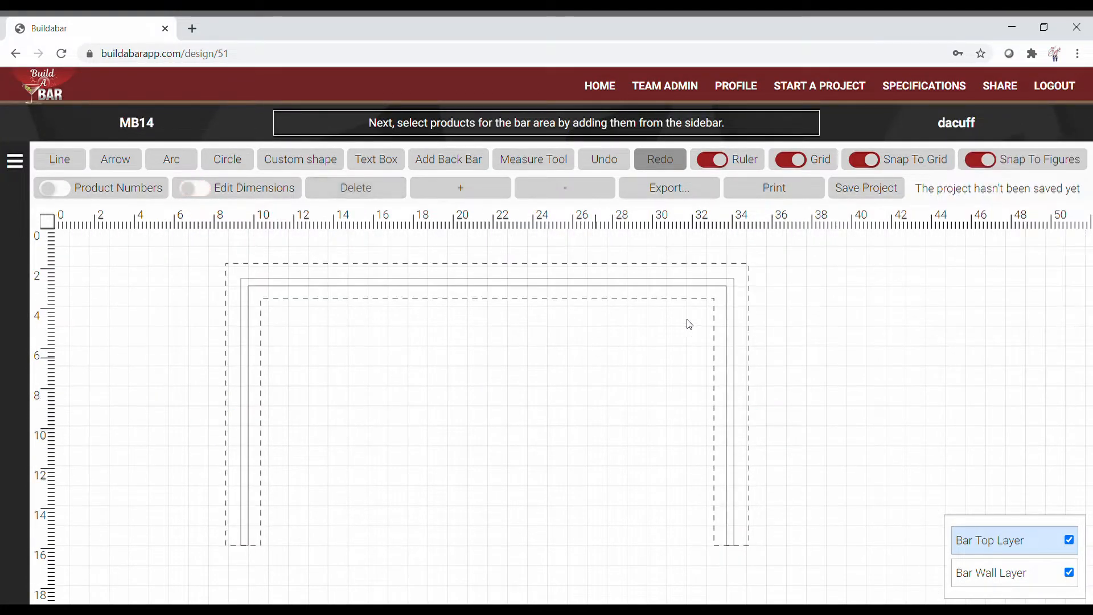
left_click(214, 194)
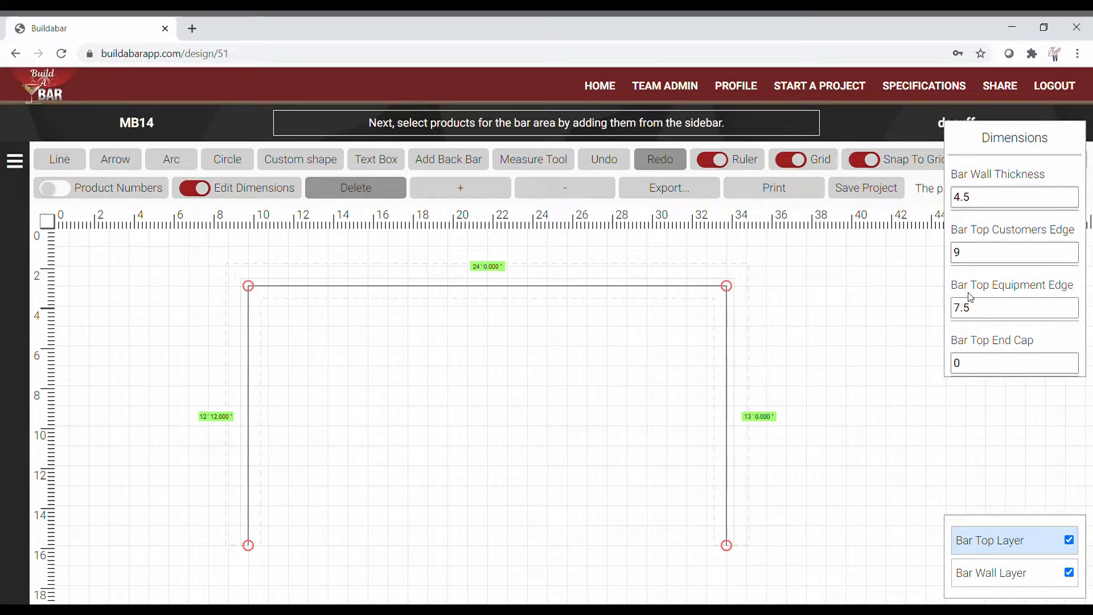
left_click(860, 320)
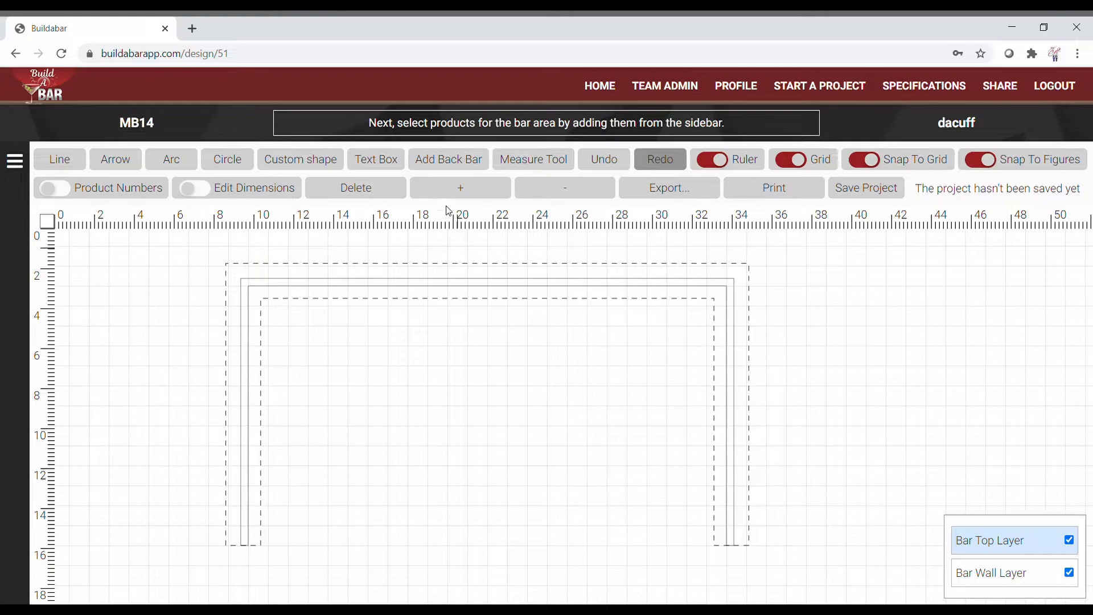
Step: Add a Back Bar below the U, centre the drawing, and select the new rectangle
left_click(448, 159)
scroll(840, 319, "down", 3)
mouse_move(630, 354)
left_mouse_down()
mouse_move(779, 399)
mouse_move(790, 383)
mouse_move(743, 371)
left_mouse_up()
scroll(764, 375, "up", 1)
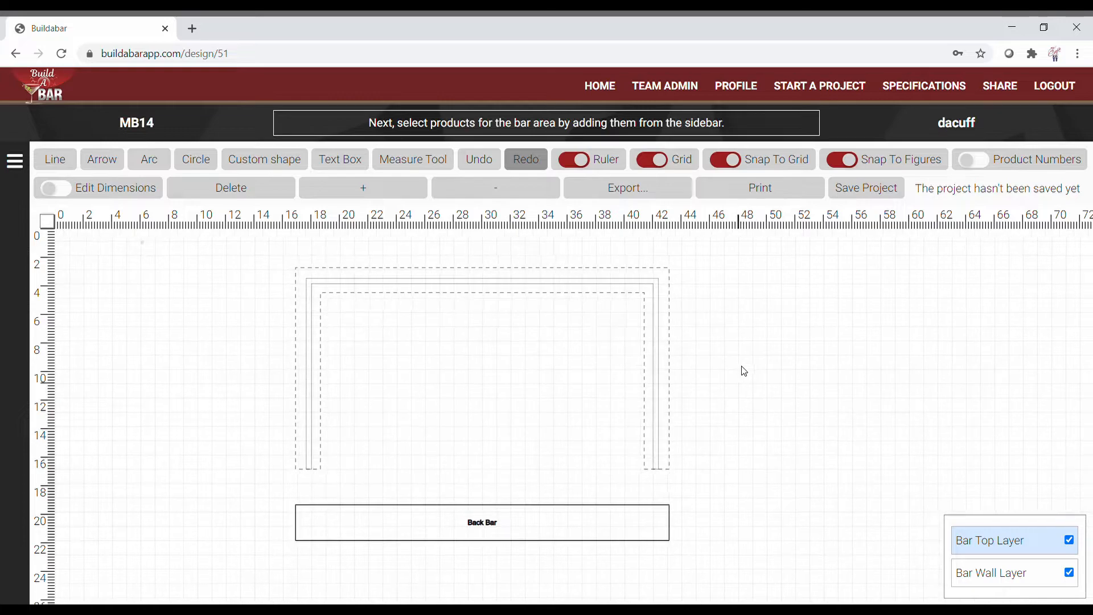
left_click(544, 531)
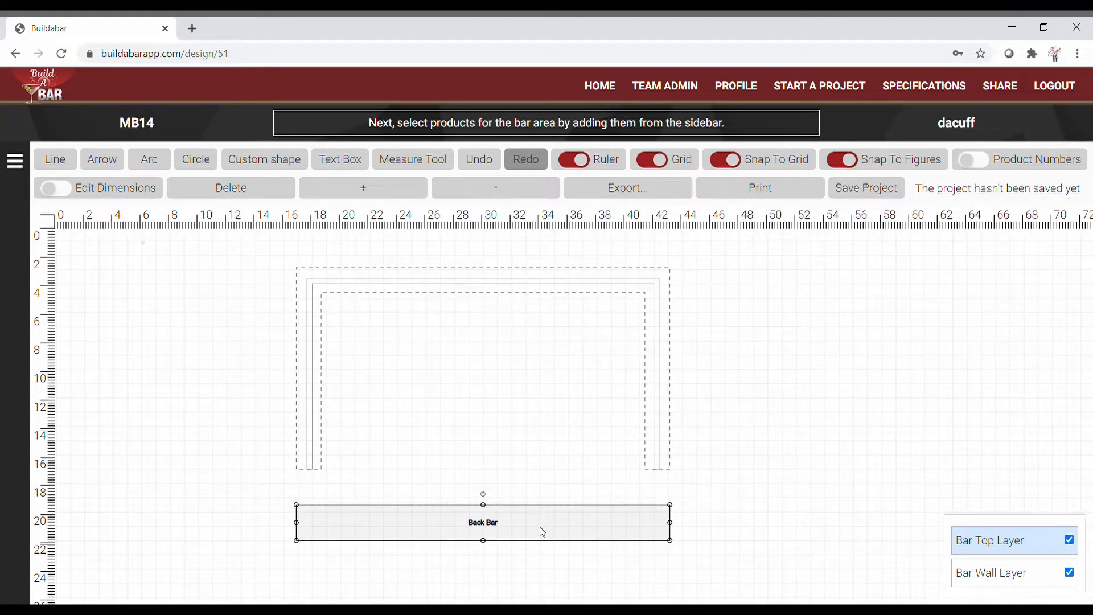
Step: Draw a roughly 7-ft-wide rectangular custom shape inside the U and save it
left_click(223, 399)
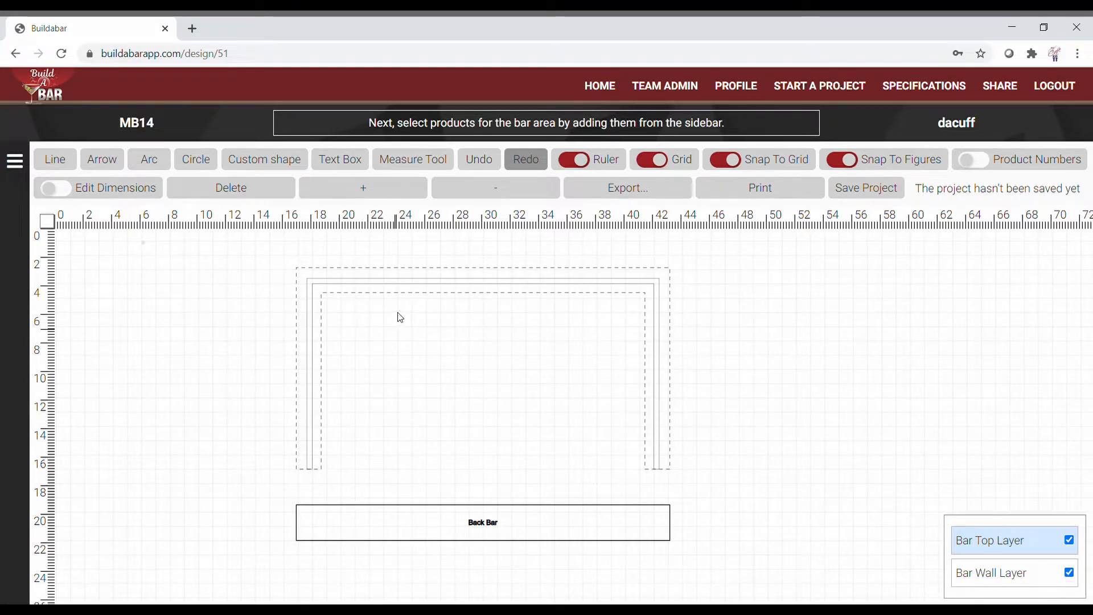
left_click(279, 161)
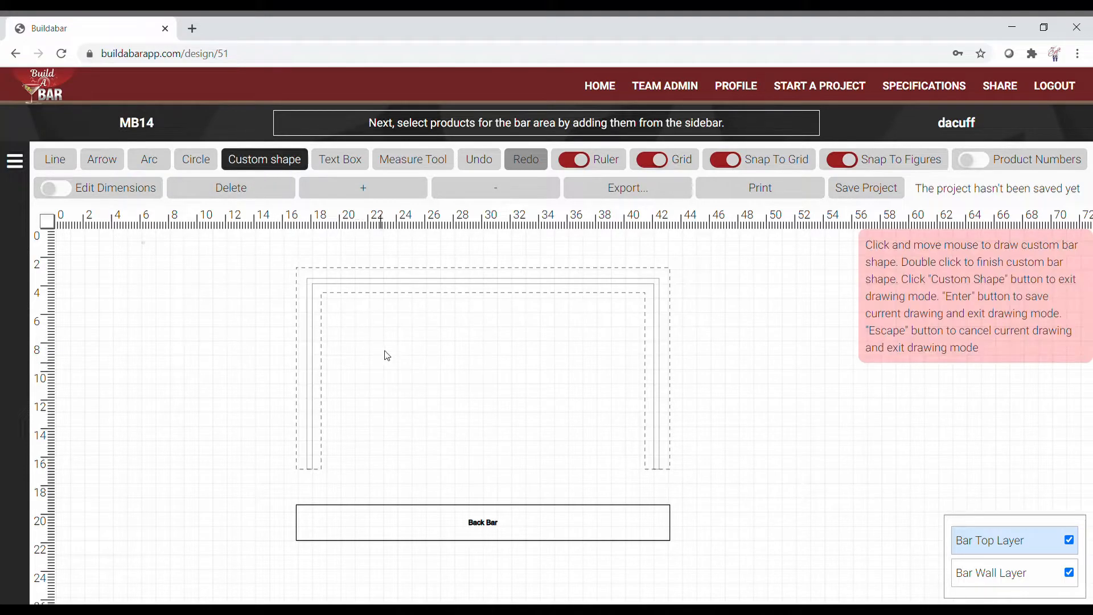
left_click(440, 384)
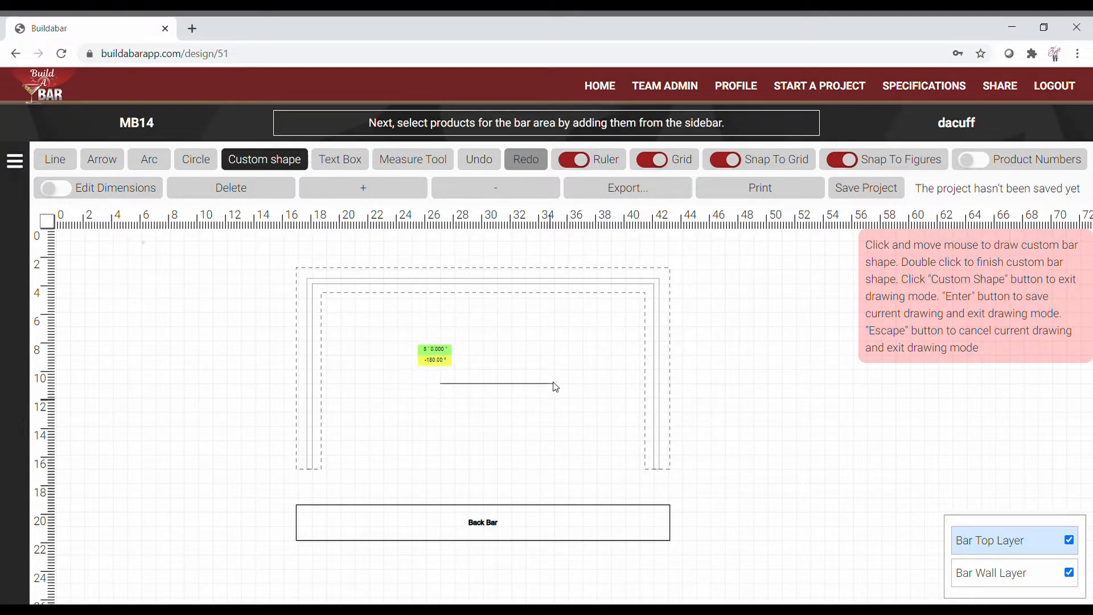
left_click(540, 384)
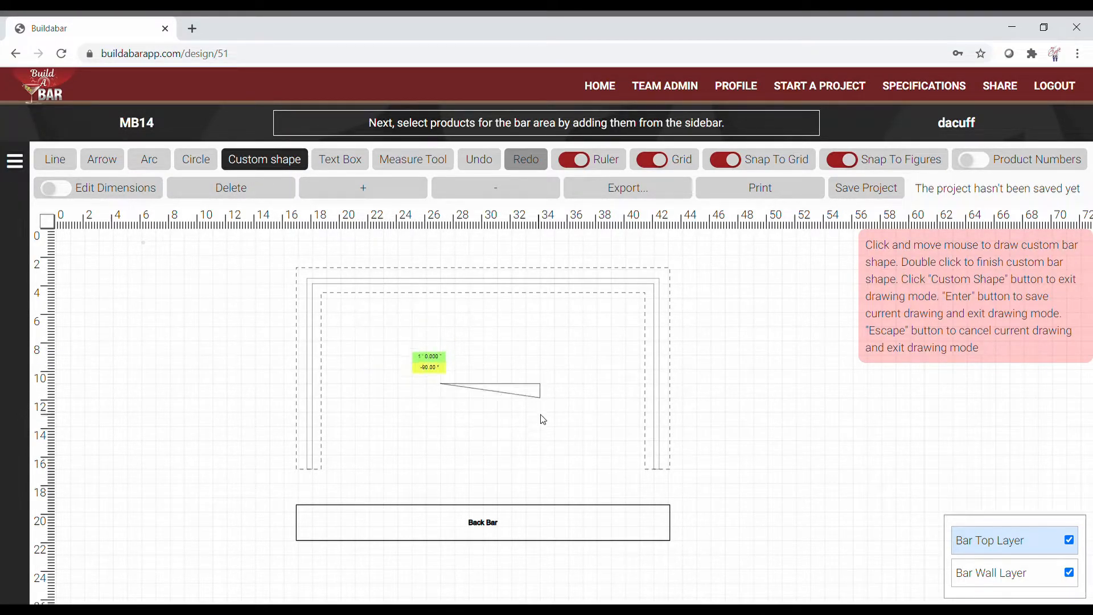
left_click(540, 440)
left_click(447, 445)
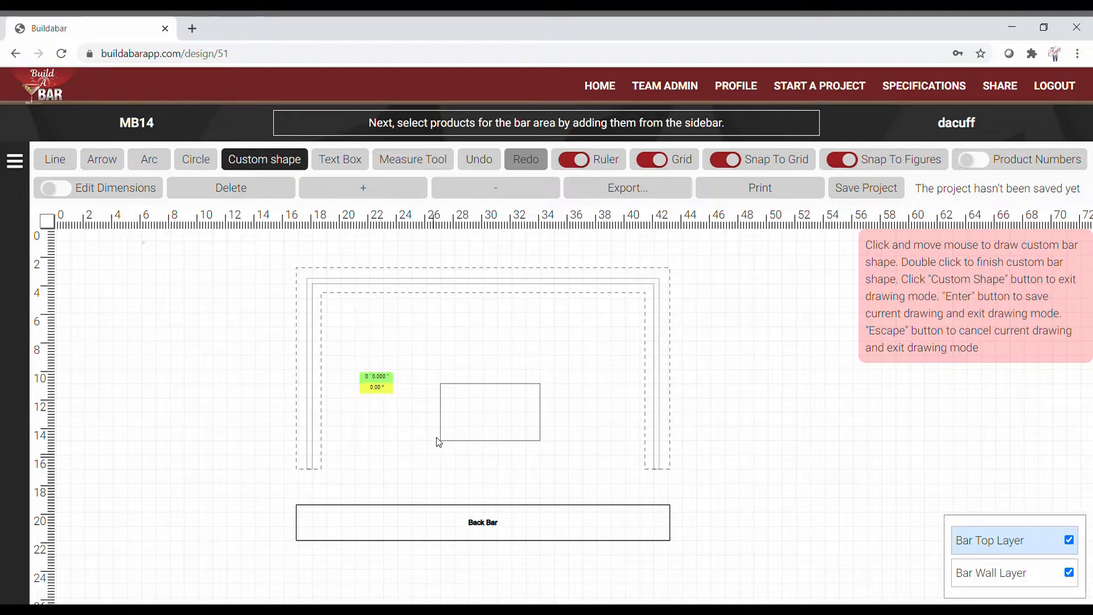
key("Return")
Step: Disable Snap To Grid, nudge the inner rectangle into place, and open the PRODUCTS sidebar
scroll(167, 372, "up", 2)
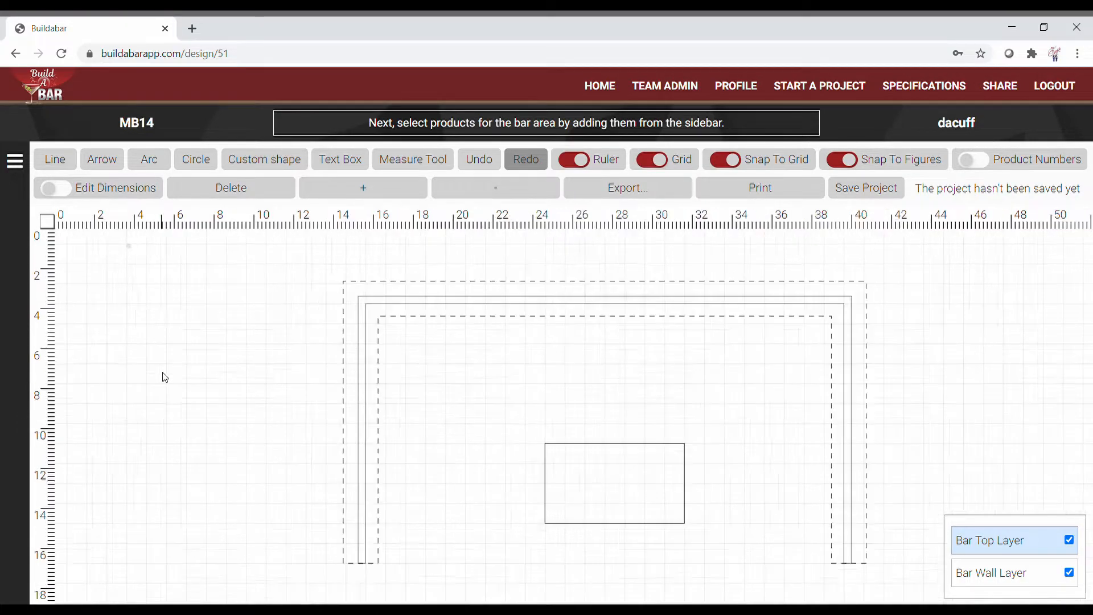
left_click_drag(205, 410, 110, 366)
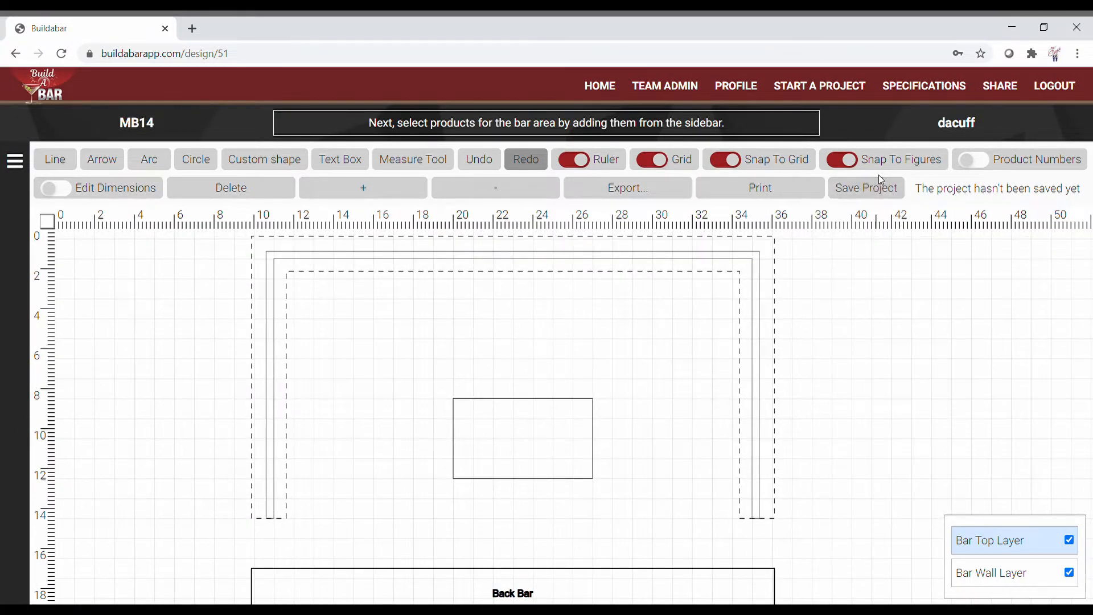
left_click(726, 159)
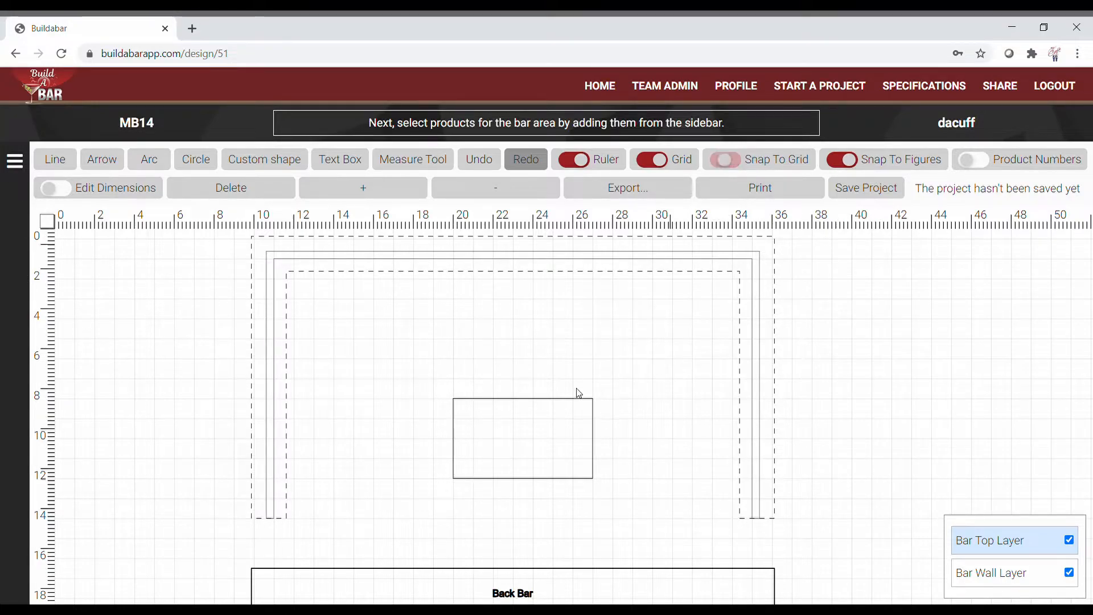
left_click_drag(537, 449, 516, 415)
left_click_drag(65, 255, 59, 253)
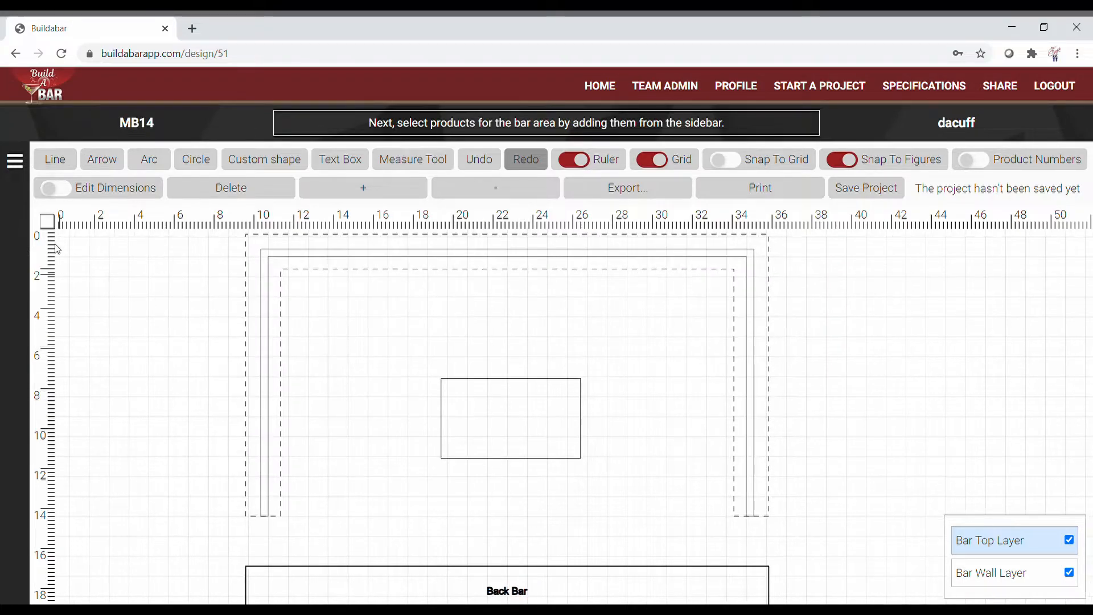
left_click(16, 165)
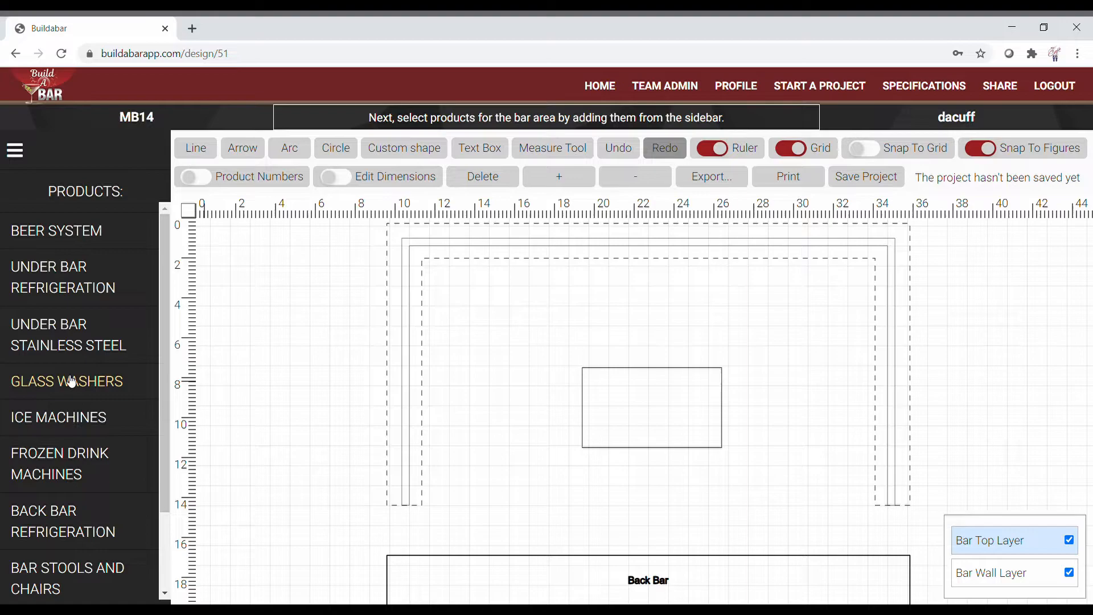
Step: Browse Under Bar Stainless Steel's 3 Compartment Sinks, then expand the Under Bar Products list
left_click(64, 330)
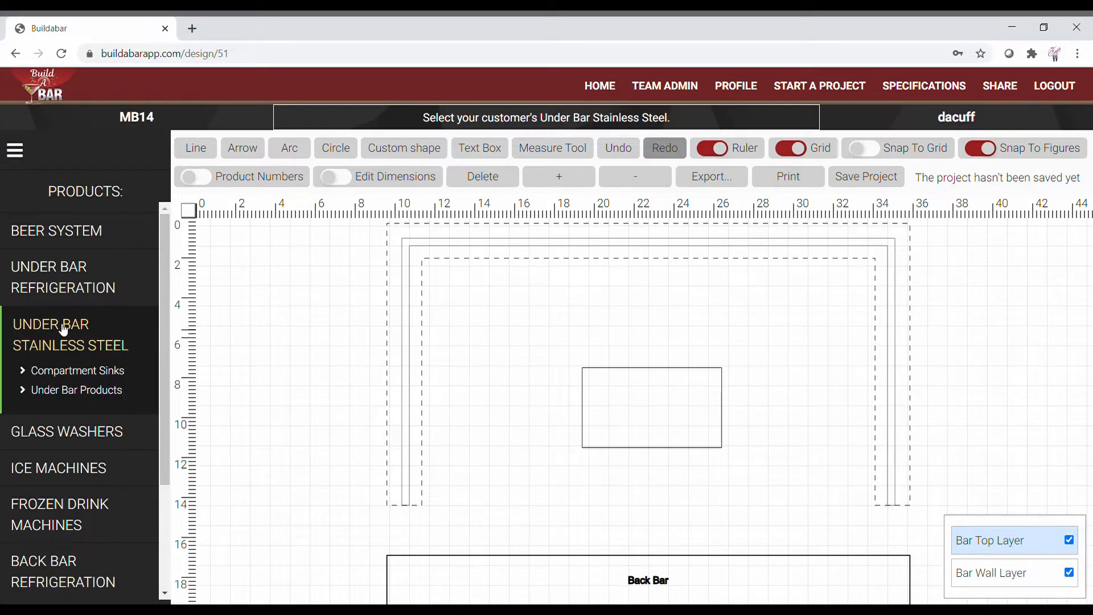
left_click(79, 373)
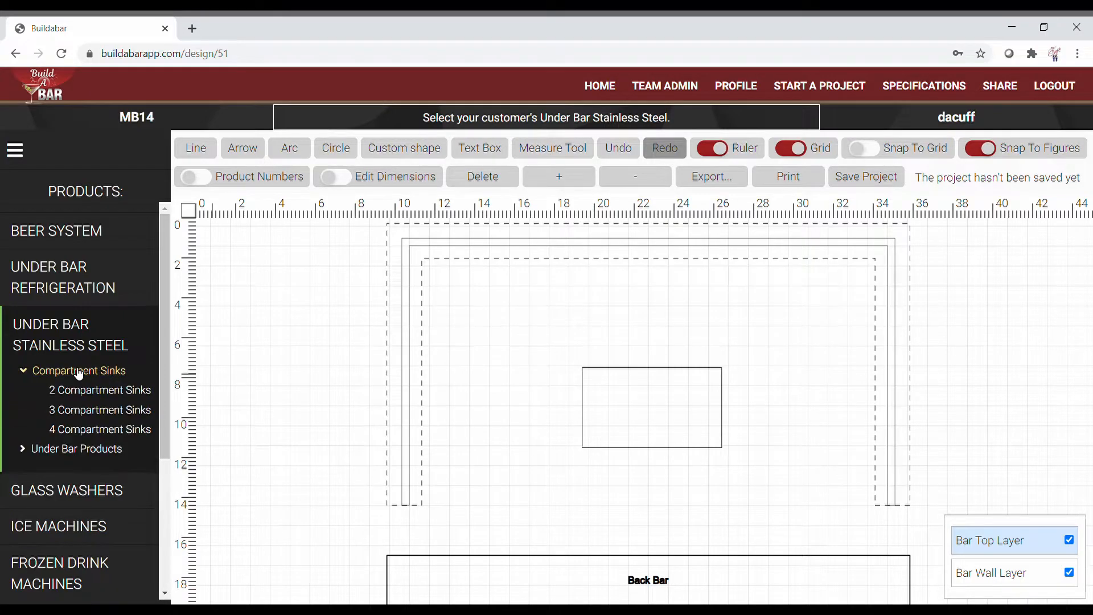
left_click(77, 411)
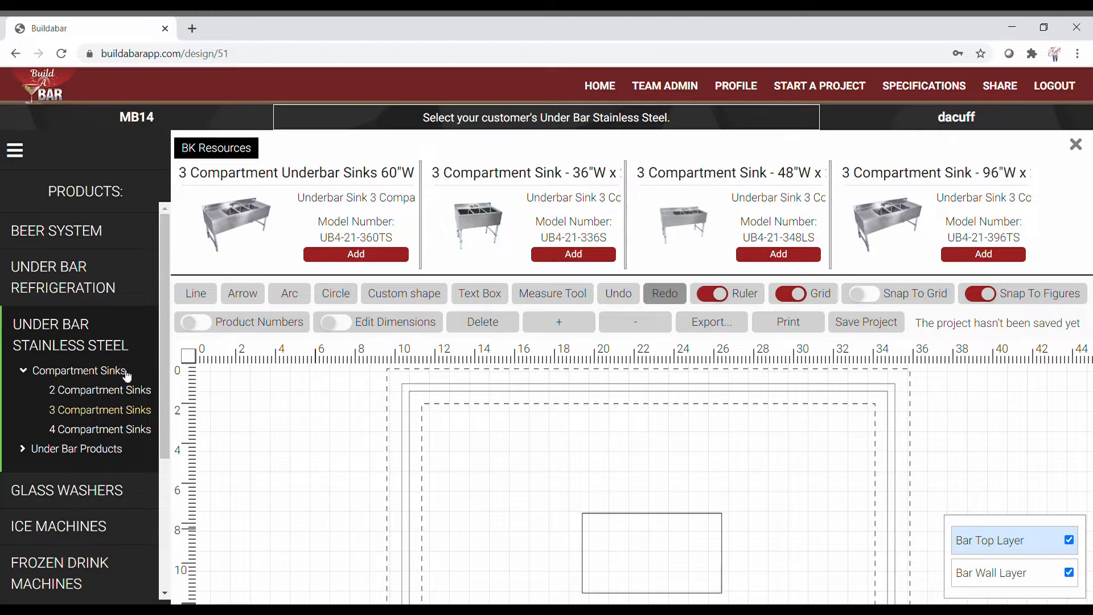
left_click(108, 371)
left_click(91, 390)
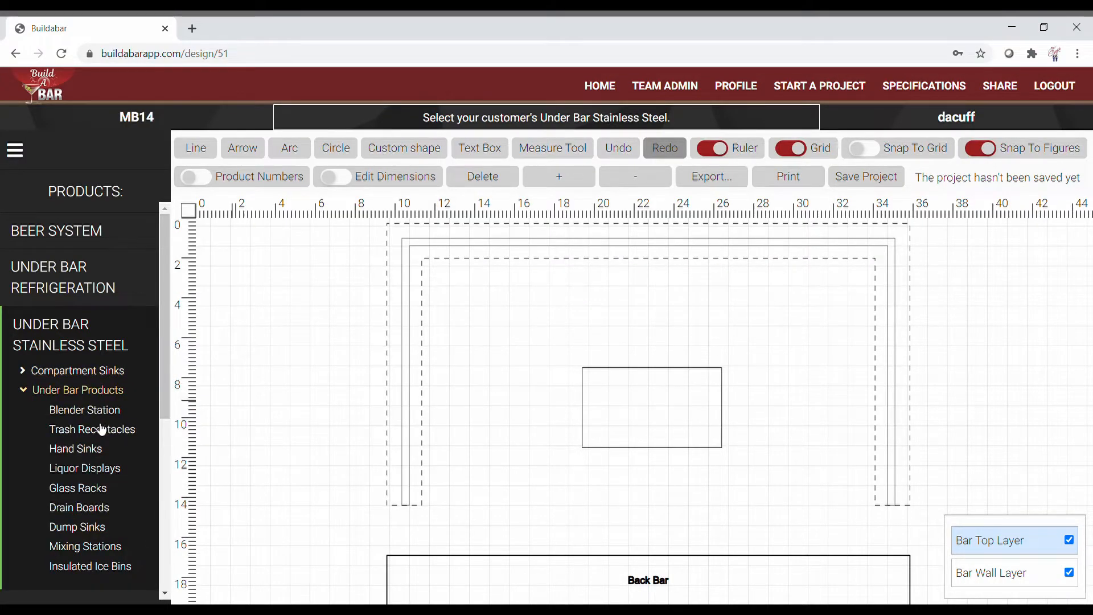
Step: Add the UB4-21-IBCP24-8 cold plate ice bin in the bar's top-left corner
left_click(94, 566)
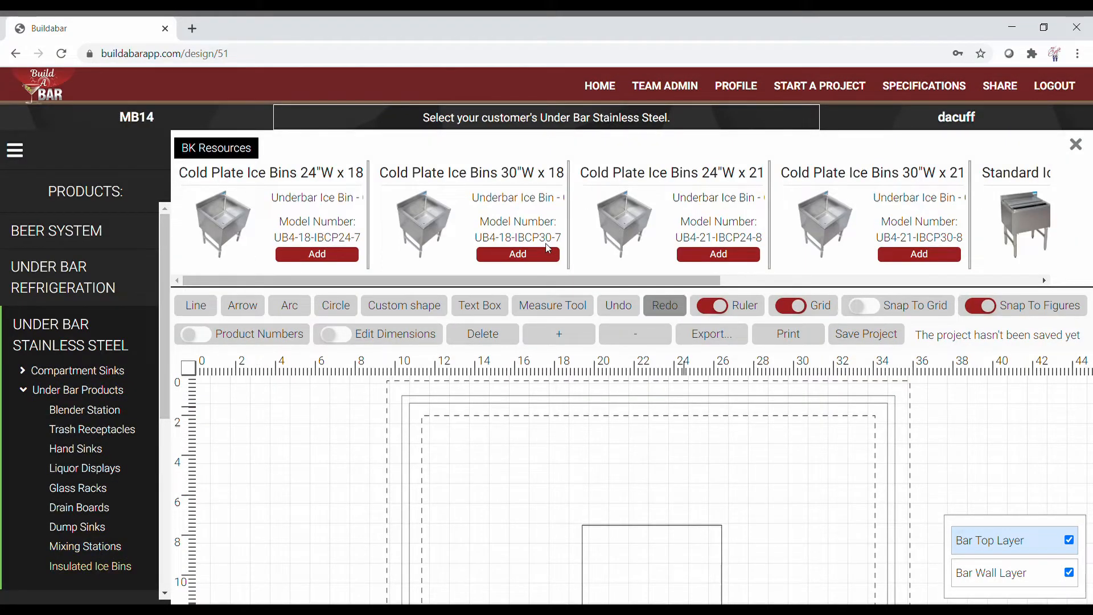
left_click(717, 254)
left_click_drag(304, 439, 444, 424)
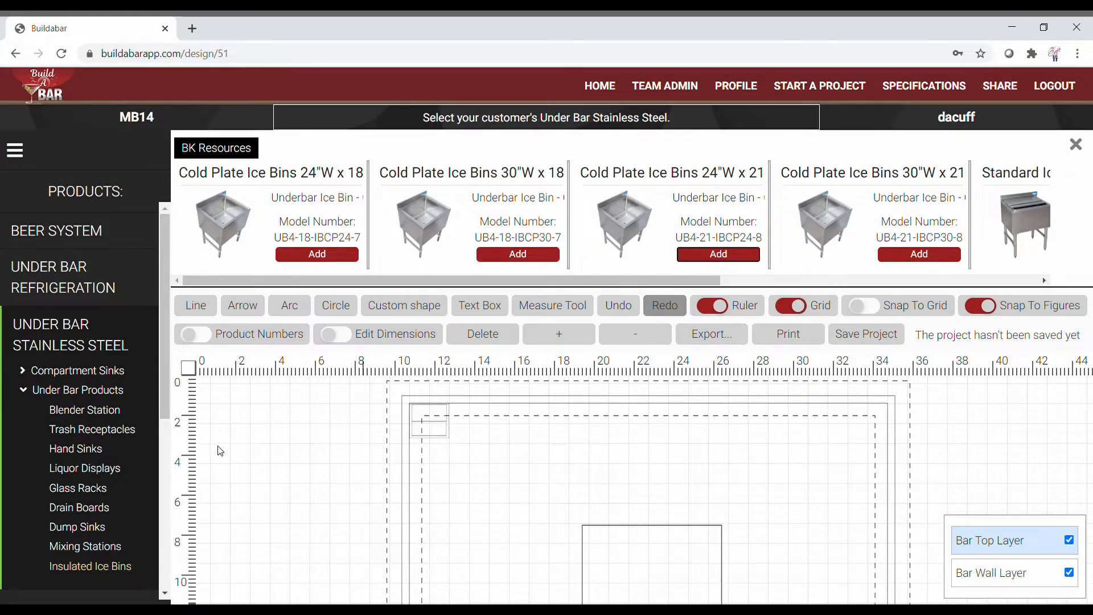
Step: Place the 24"W UB4-21-GC241 glass rack beside the ice bin, then show the Blender Station products
left_click(92, 489)
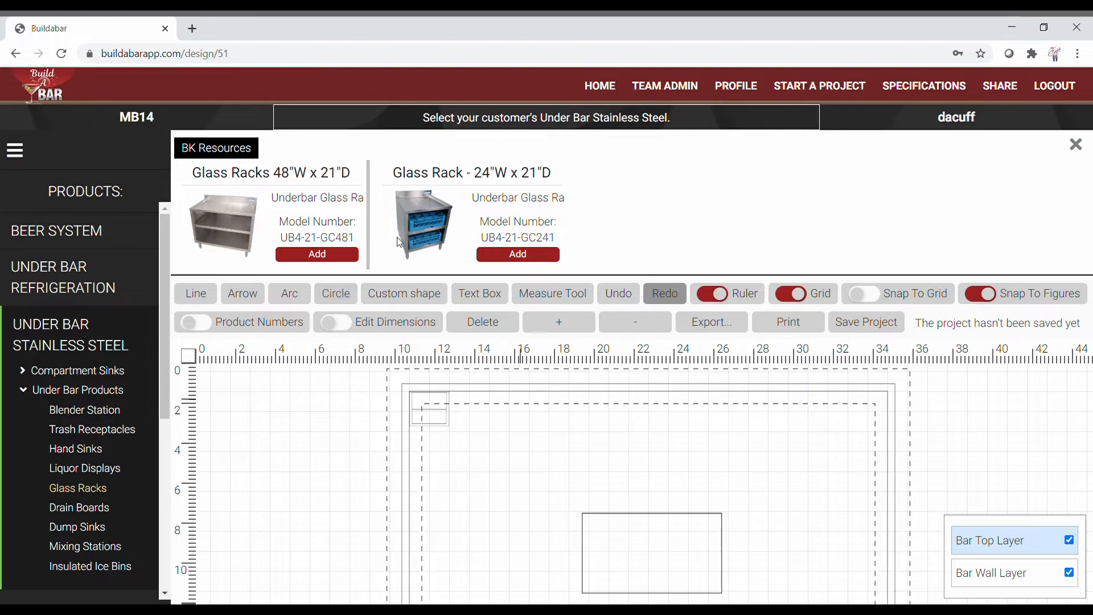
left_click(500, 257)
left_click_drag(305, 431, 484, 414)
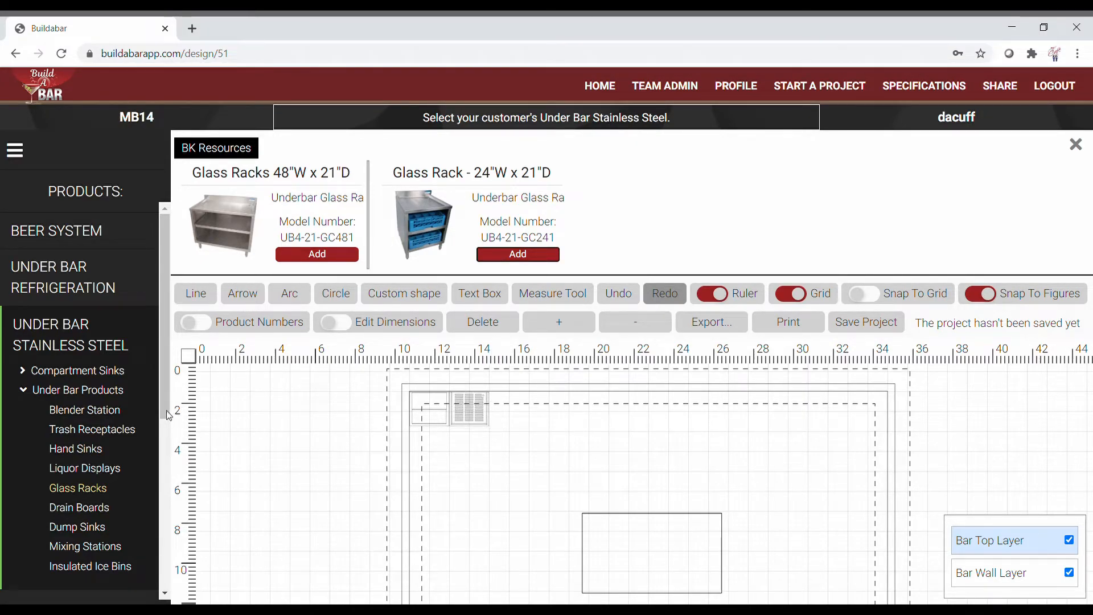
left_click(108, 411)
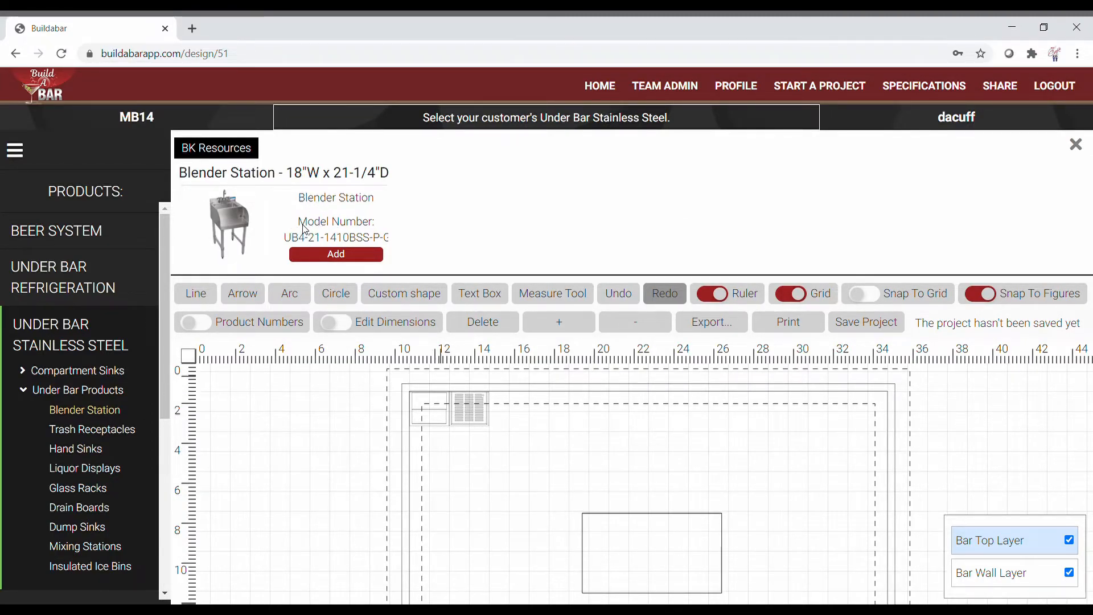
Step: Review the Blender Station details, then place the 18"W UB4-21-1410BSS-P-G beside the glass rack
left_click(327, 253)
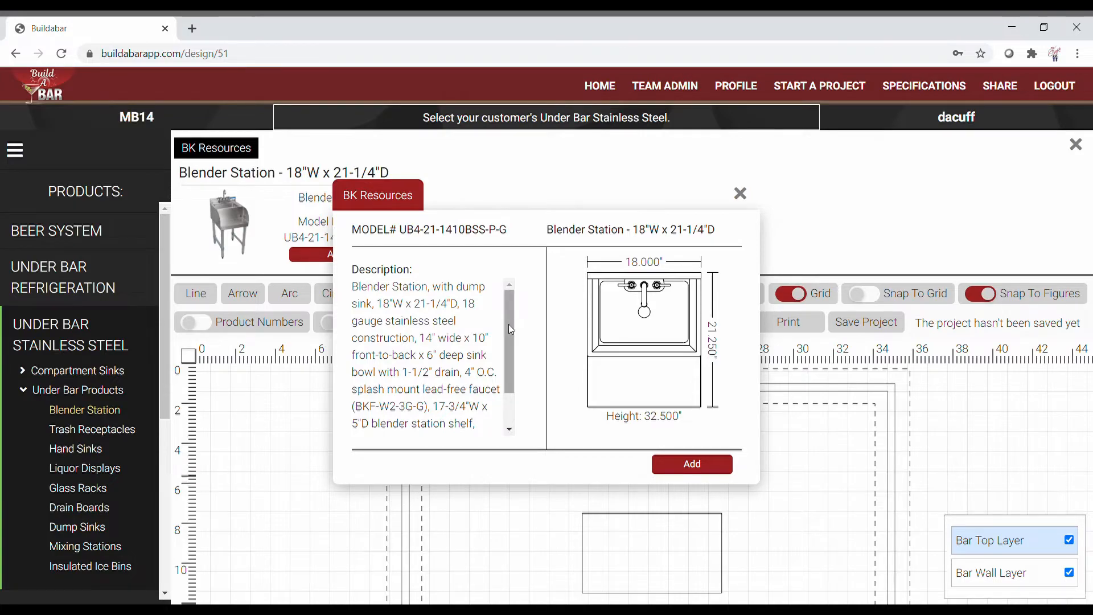
scroll(508, 323, "down", 1)
scroll(511, 292, "up", 1)
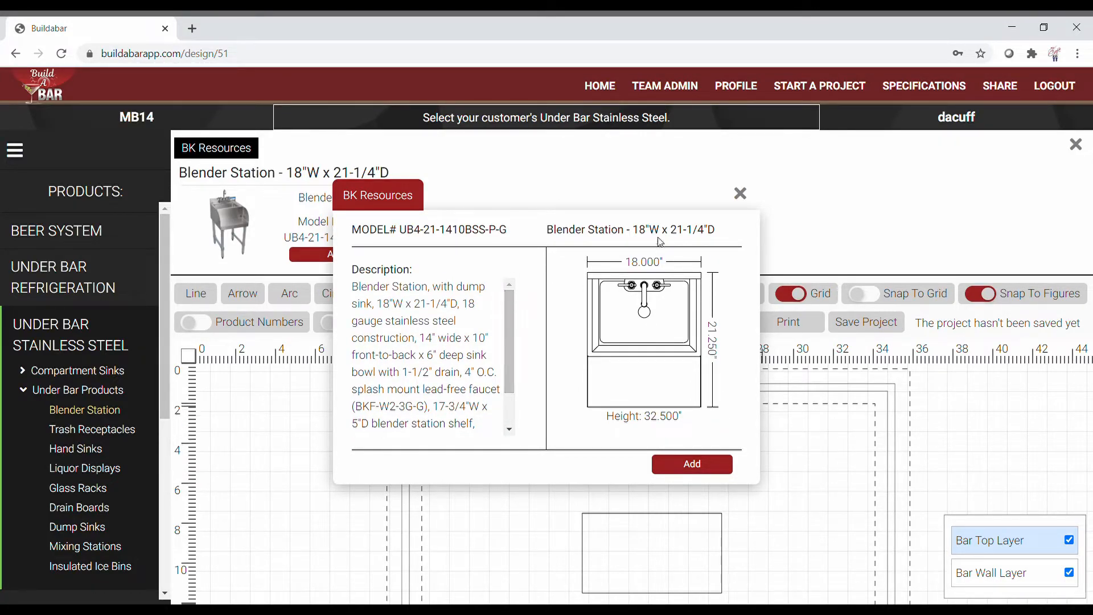
left_click(740, 193)
left_click(350, 256)
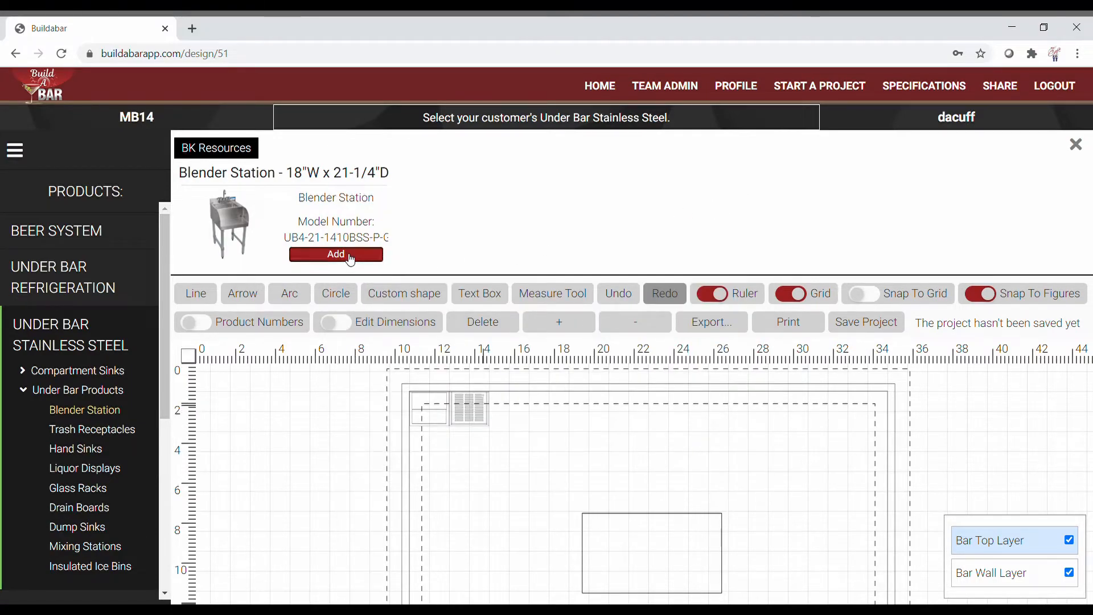
left_click(507, 423)
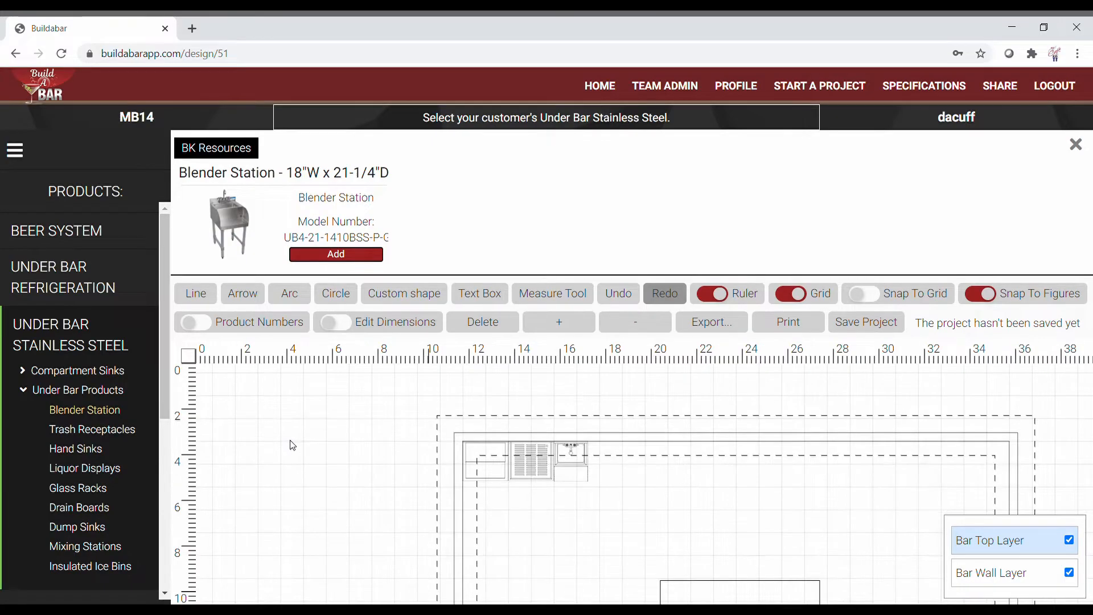
Step: Close the product panel and try the Line, Arrow, Arc, Circle and Custom shape tools
left_click(1076, 145)
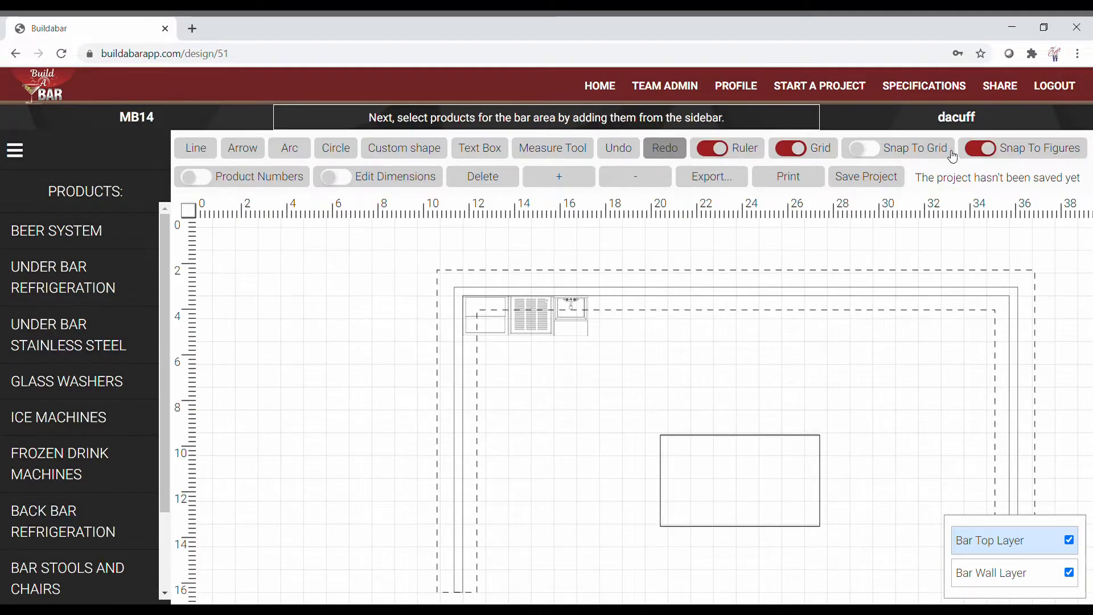
left_click(198, 148)
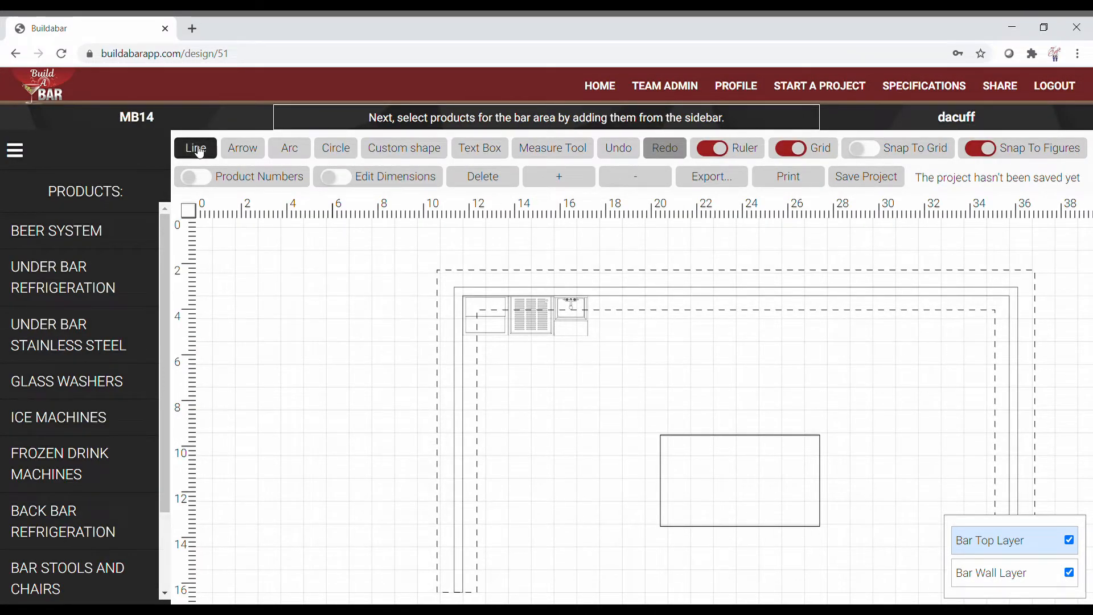
left_click(228, 149)
left_click(288, 150)
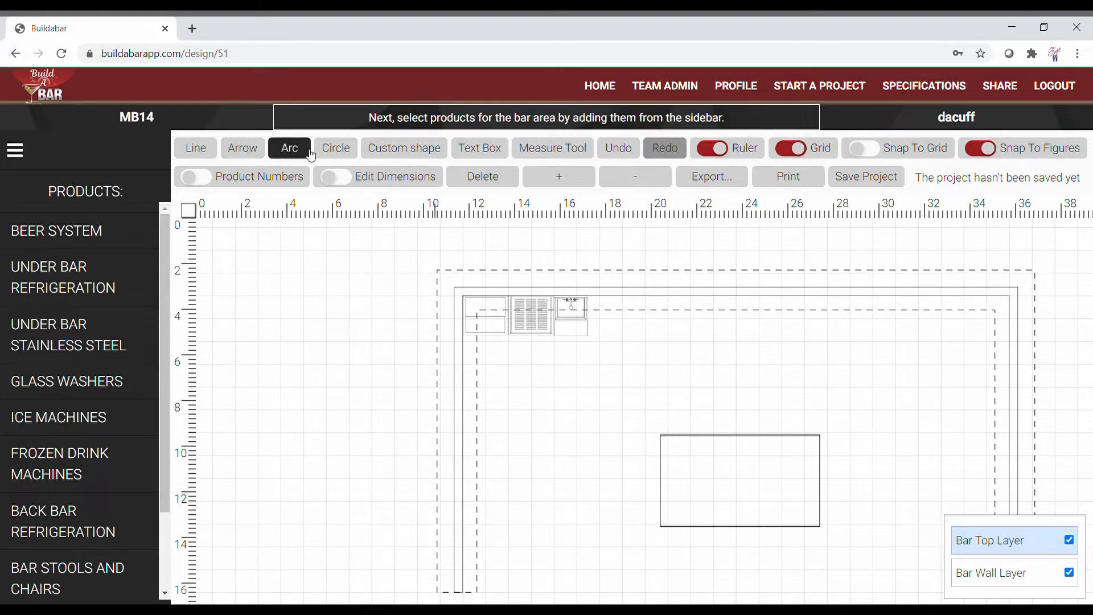
left_click(335, 148)
left_click(388, 157)
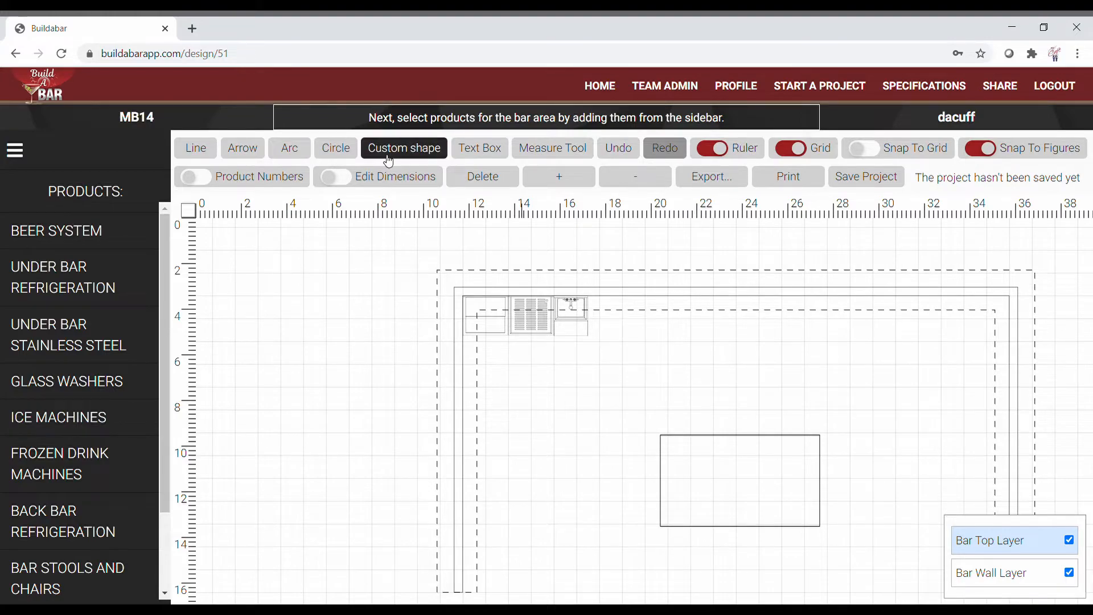
Step: Draw a circle left of the bar and shrink it into a small oval
left_click(340, 148)
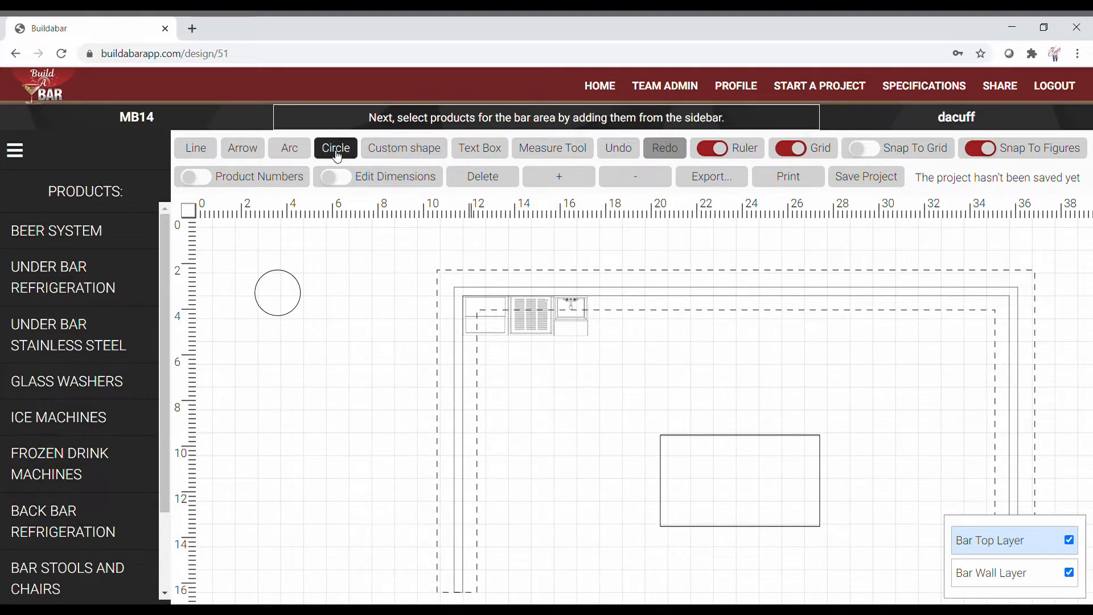
left_click(281, 297)
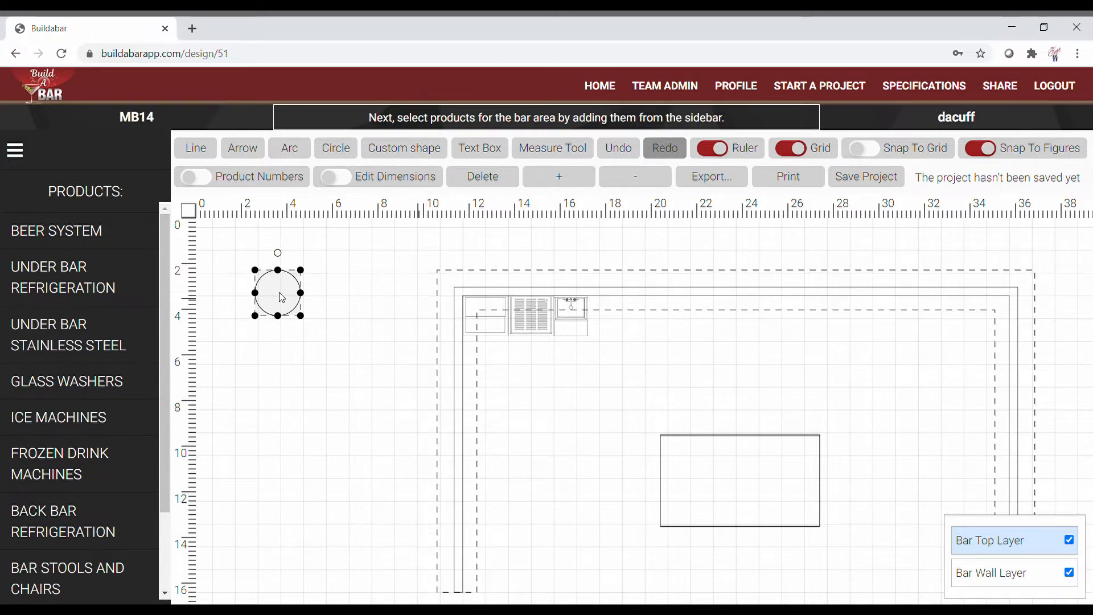
left_click_drag(301, 316, 290, 309)
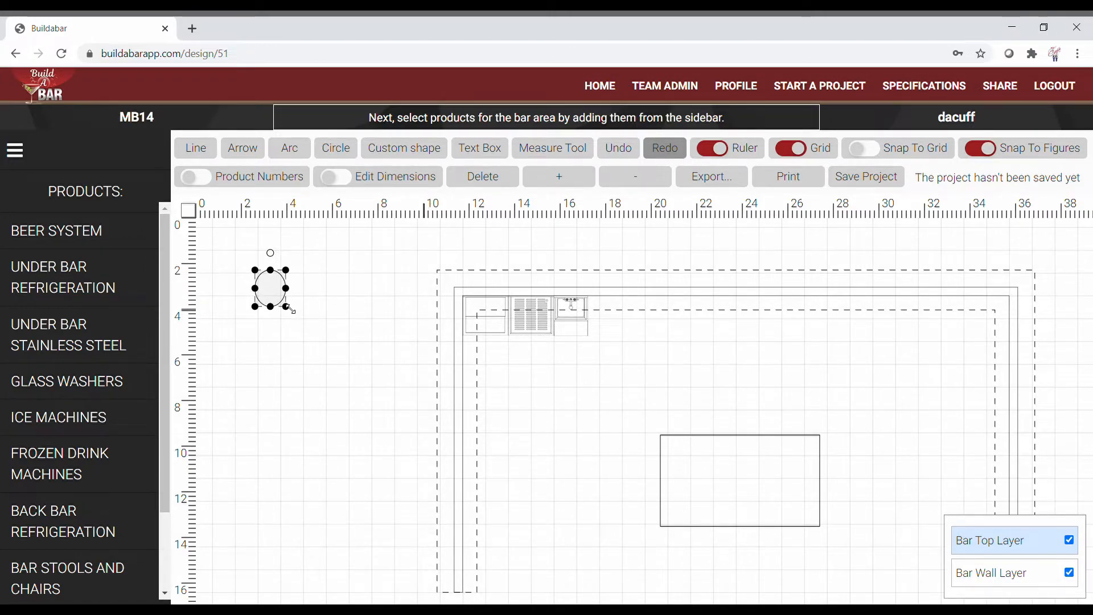
left_click(332, 290)
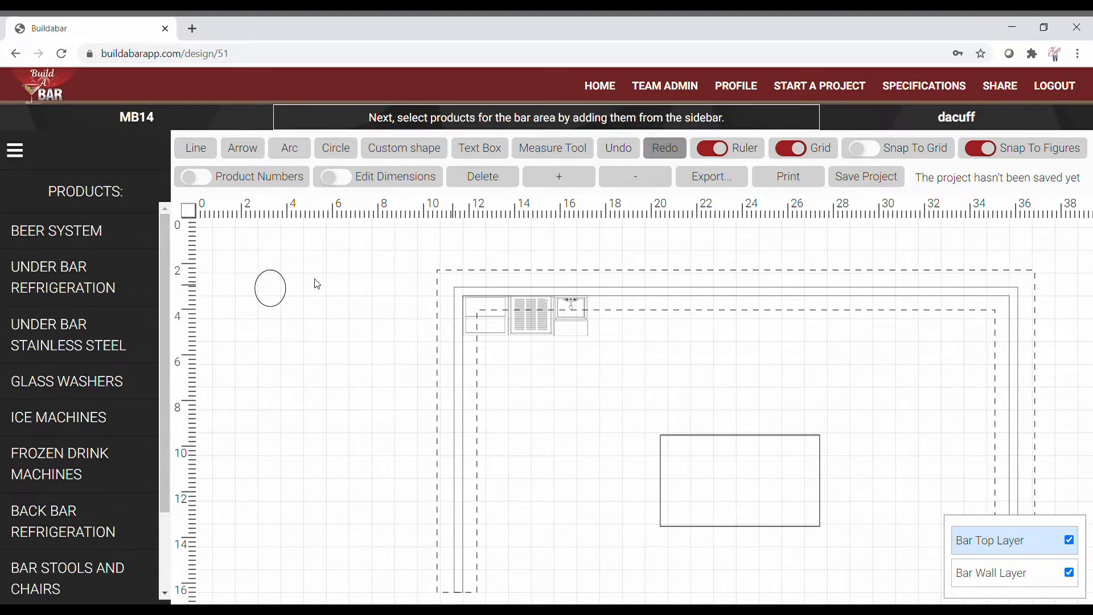
left_click(484, 150)
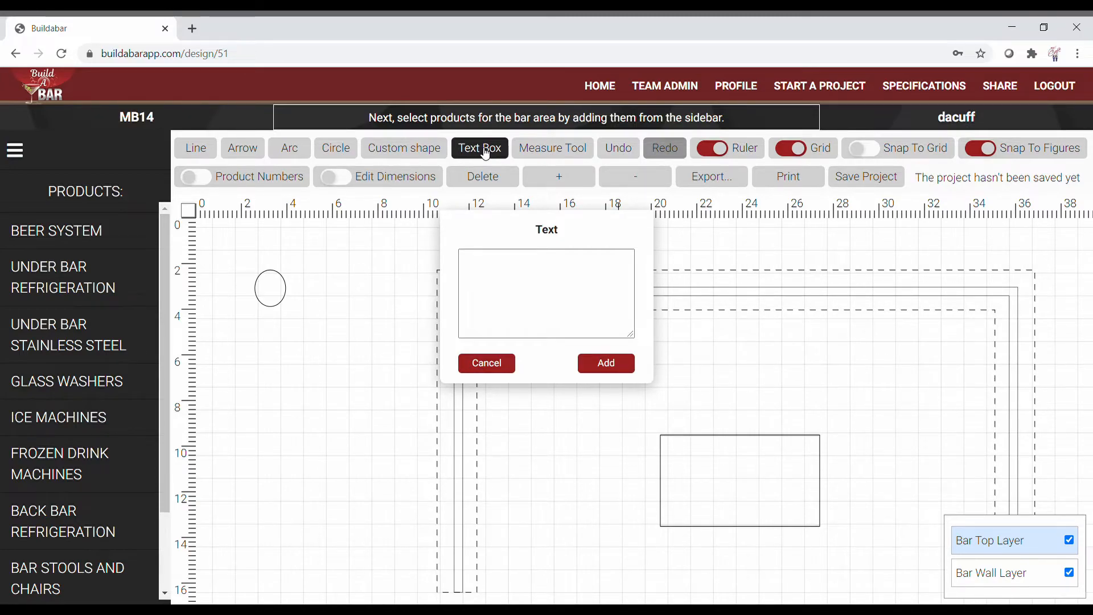
left_click(499, 363)
left_click_drag(394, 246, 385, 321)
left_click(546, 153)
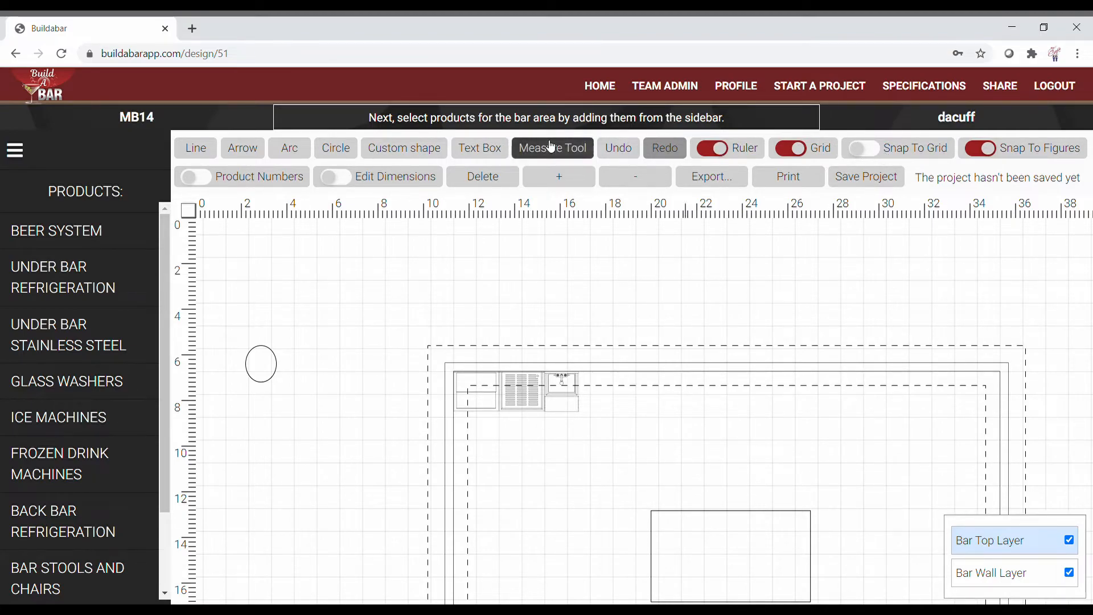
Step: Measure a horizontal distance above the bar with grid snapping on, then clear it
left_click(570, 149)
left_click(872, 149)
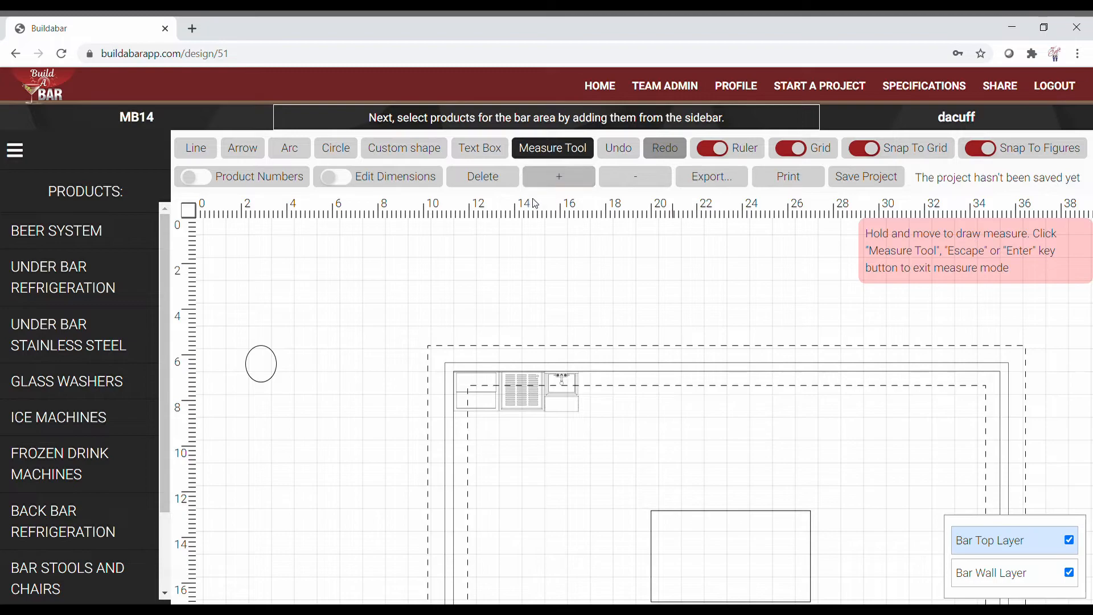
mouse_move(408, 257)
left_mouse_down()
mouse_move(539, 272)
mouse_move(548, 257)
left_mouse_up()
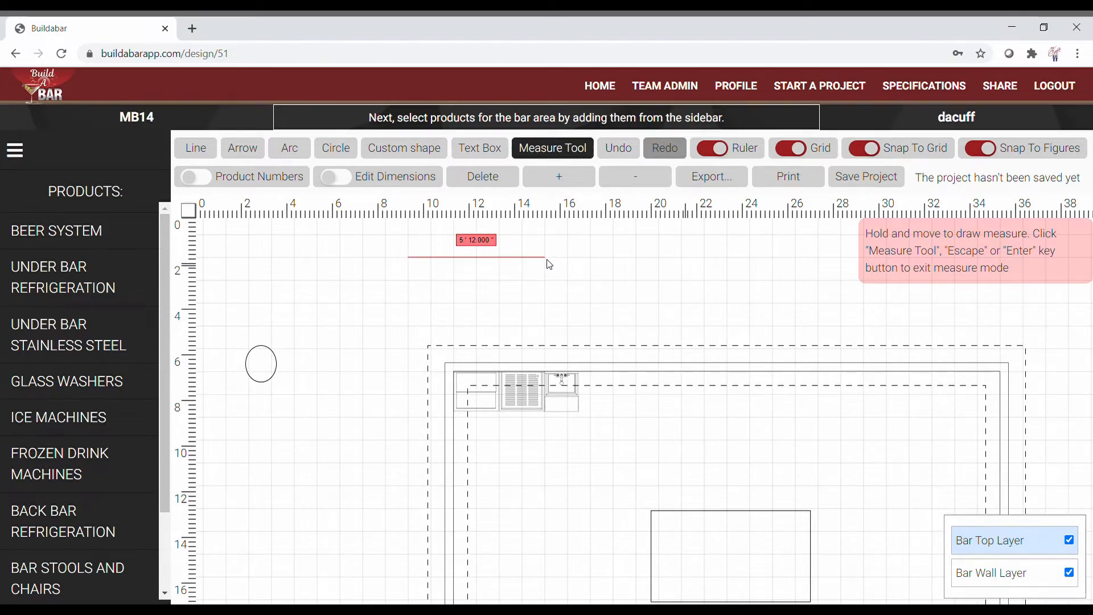
key("Escape")
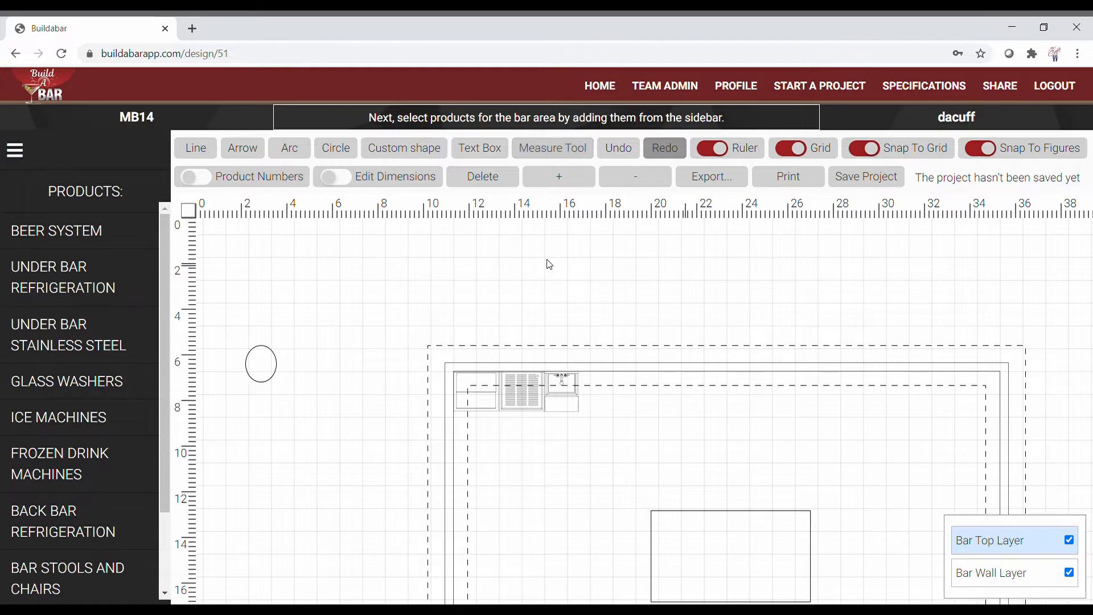
Step: With grid snapping off and the plan zoomed in, measure a 5' 5.250" span above the bar
left_click(864, 149)
left_click(566, 174)
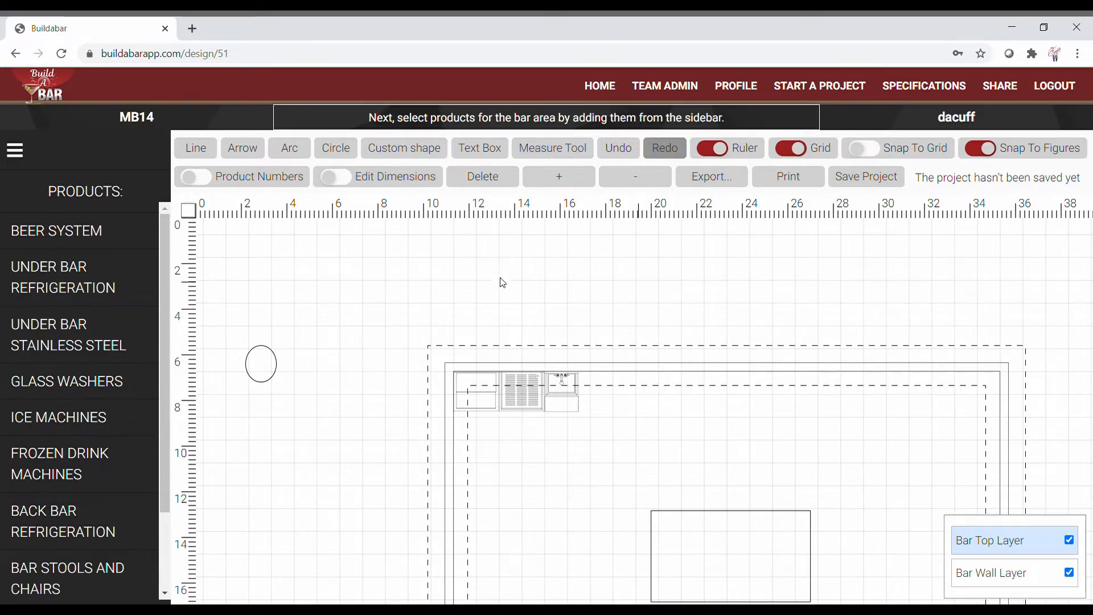
left_click(553, 148)
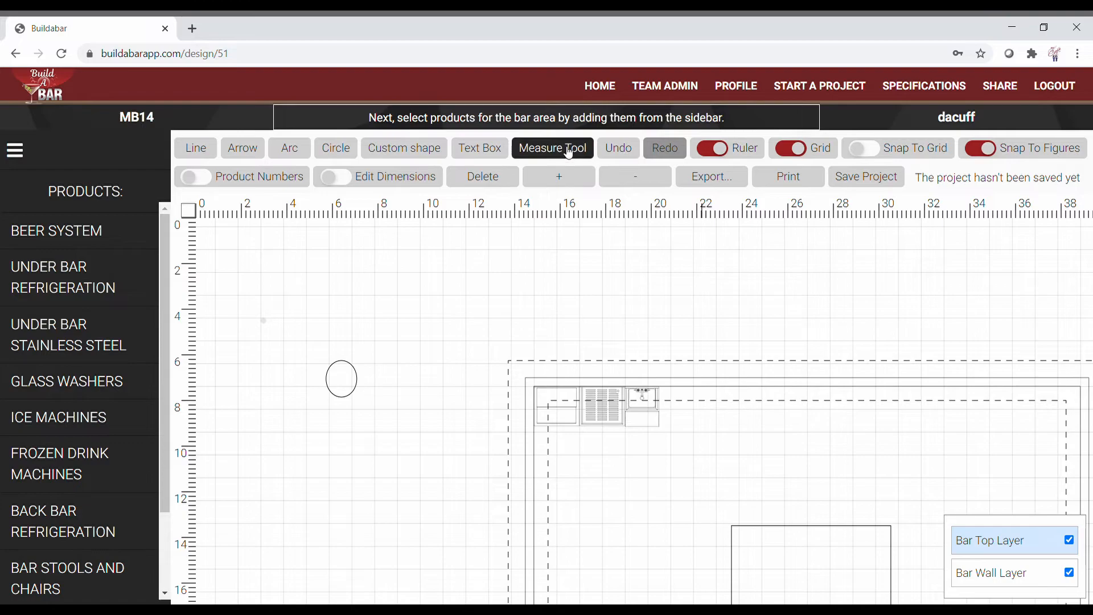
left_click_drag(558, 293, 684, 296)
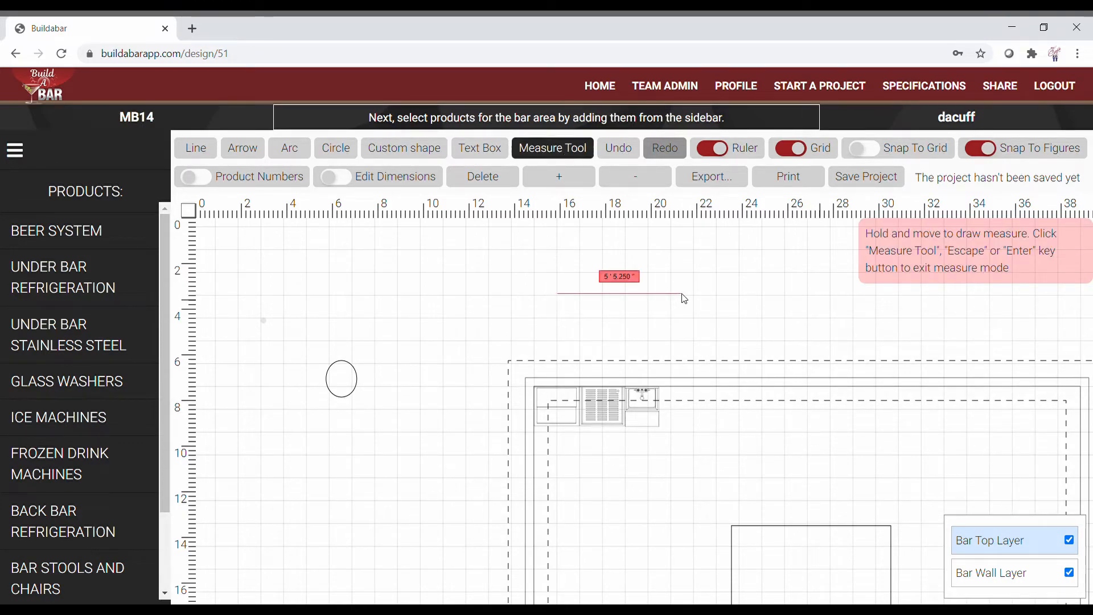
Step: Exit measuring, toggle the rulers and grid off and back on, and pan the drawing left
key("Escape")
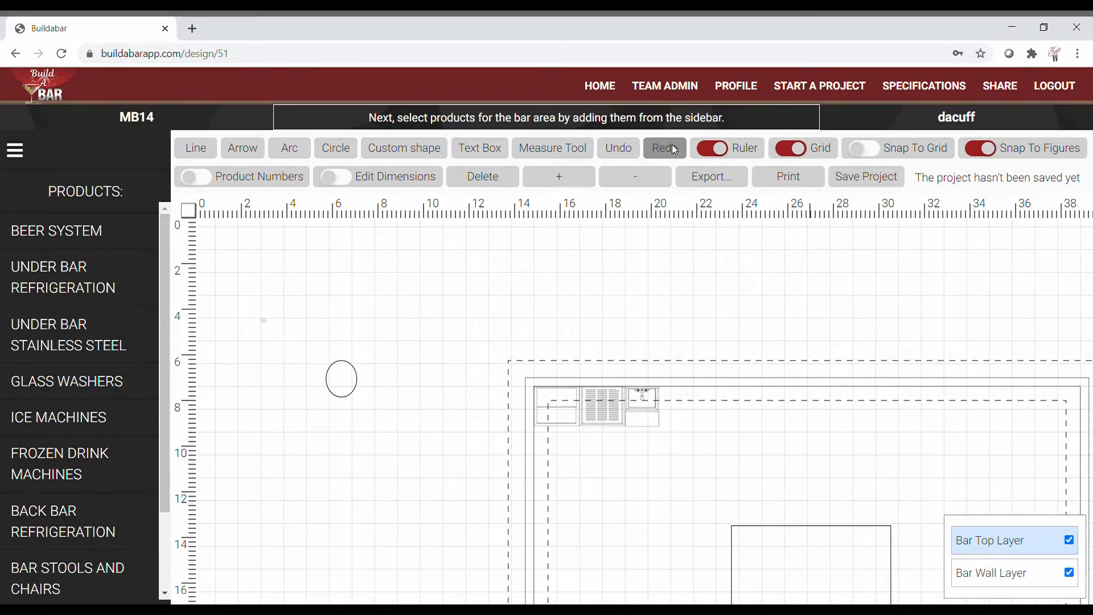
left_click(716, 157)
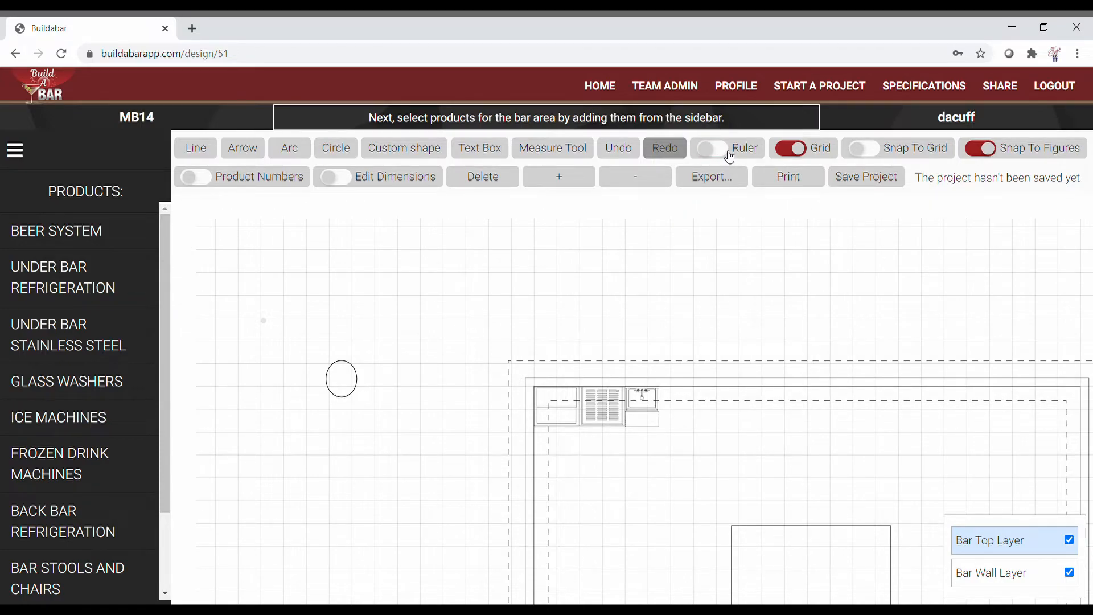
left_click(716, 149)
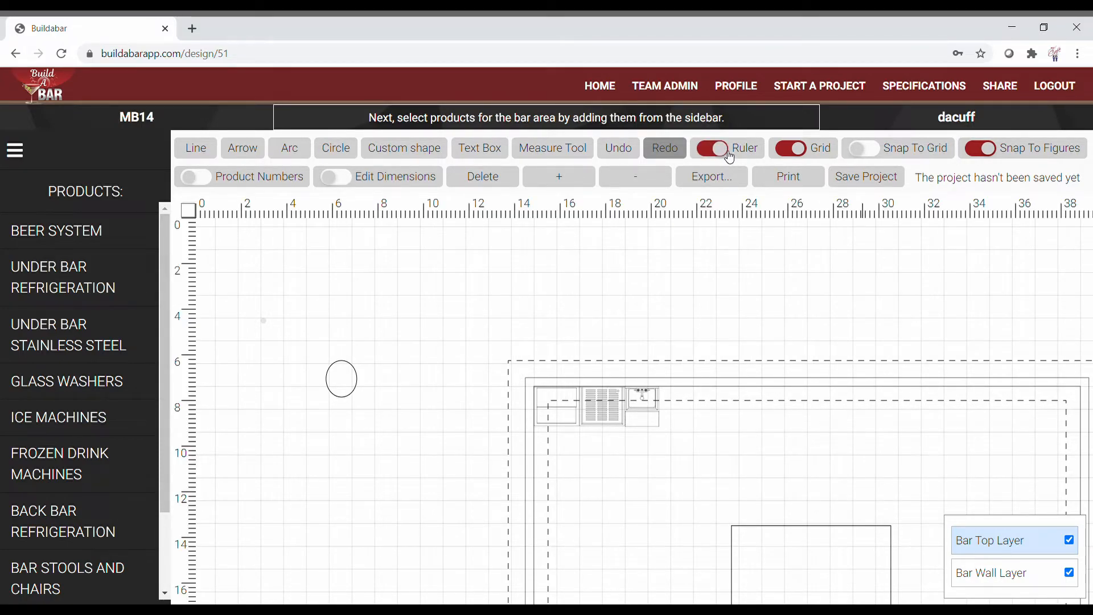
left_click(792, 152)
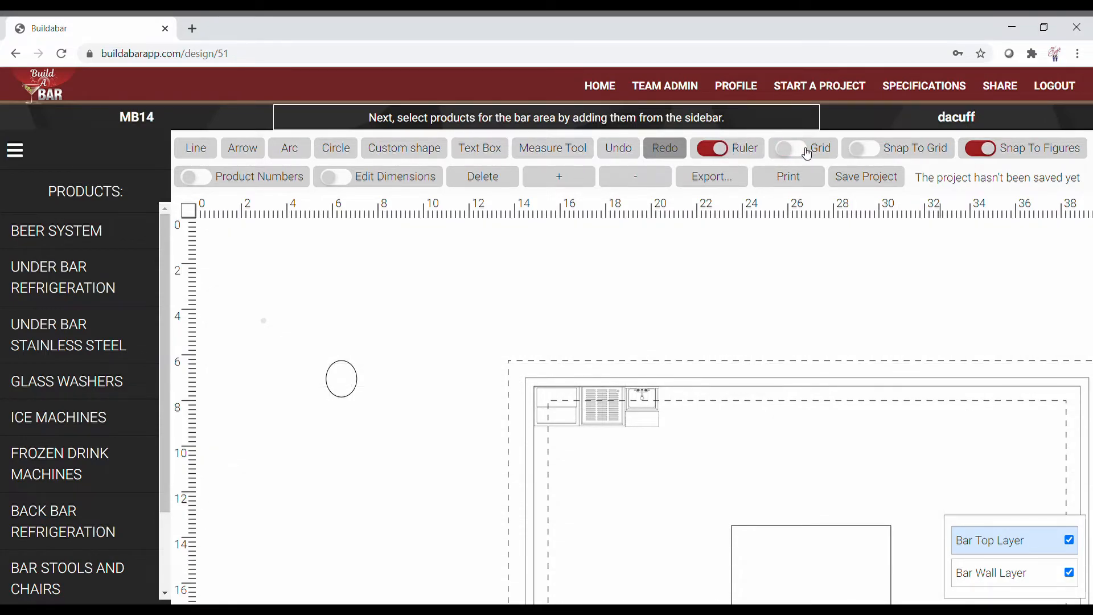
left_click(807, 153)
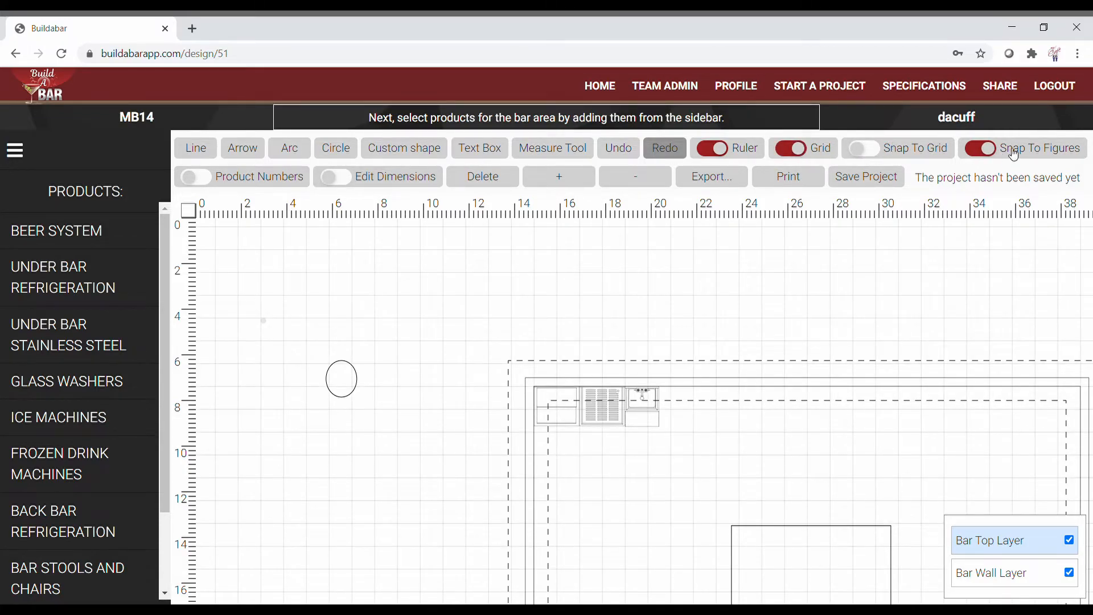
mouse_move(358, 293)
left_mouse_down()
mouse_move(266, 291)
mouse_move(290, 285)
mouse_move(313, 298)
left_mouse_up()
left_click(210, 177)
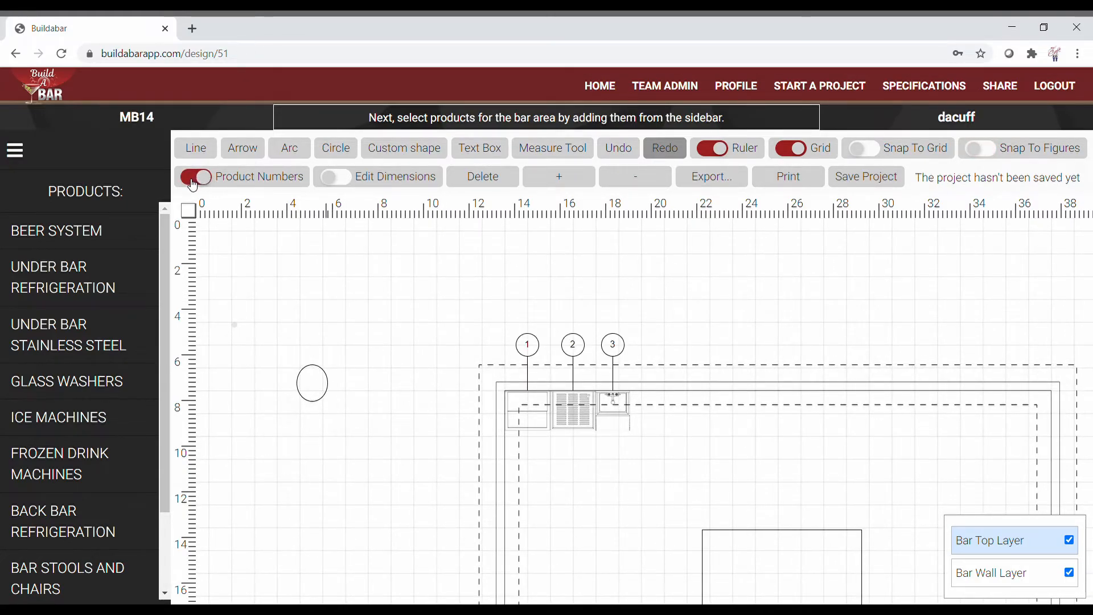
left_click(194, 179)
left_click(355, 179)
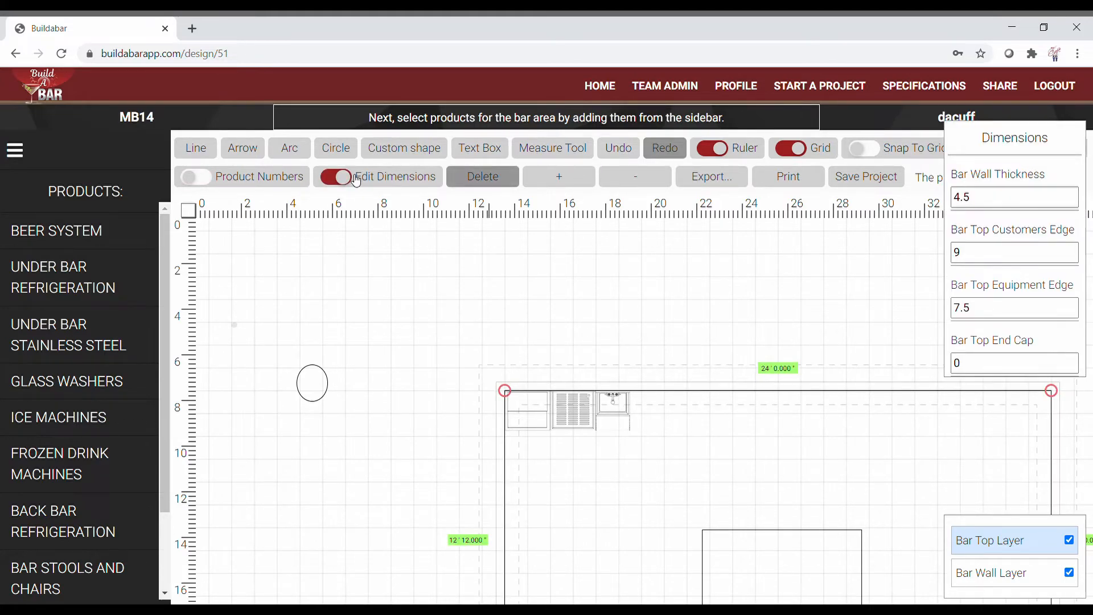
left_click(330, 179)
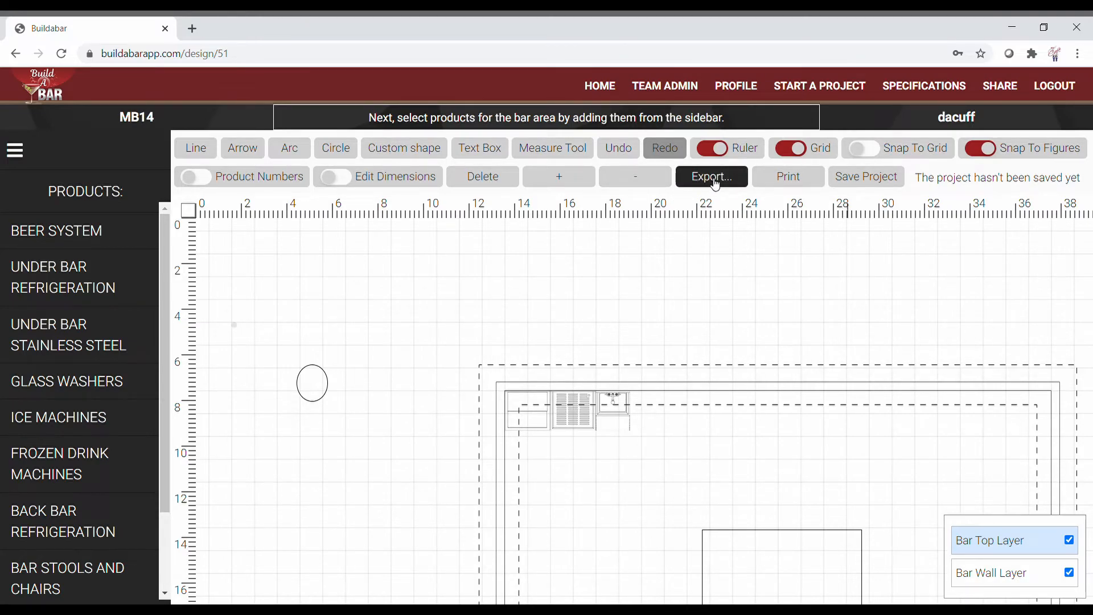
Step: Save the project, toggling grid and figure snapping off and on along the way
left_click(850, 178)
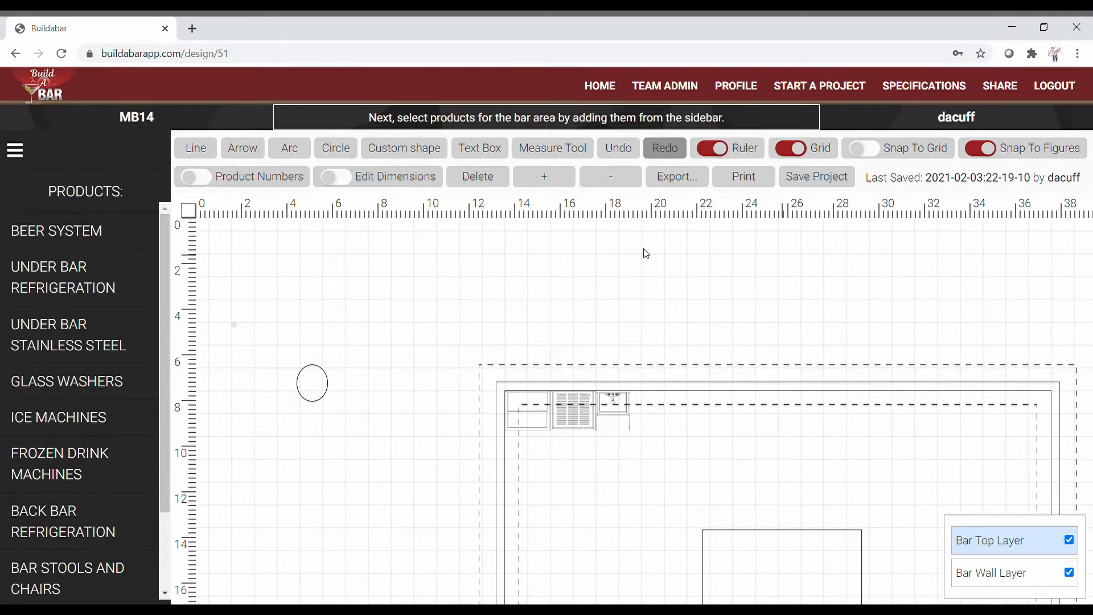
left_click_drag(695, 315, 589, 259)
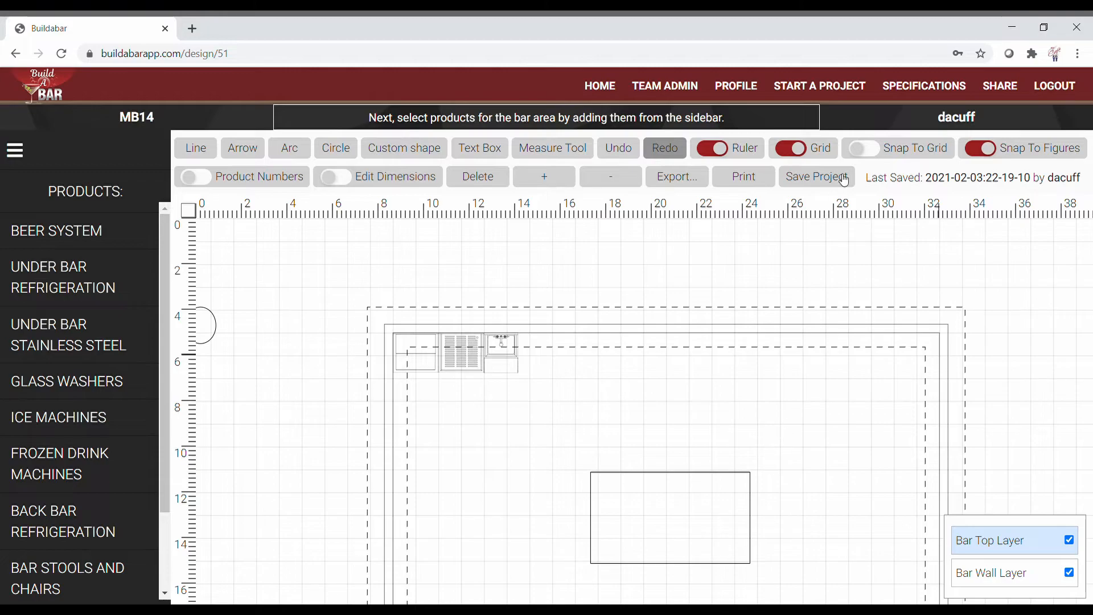
left_click(865, 149)
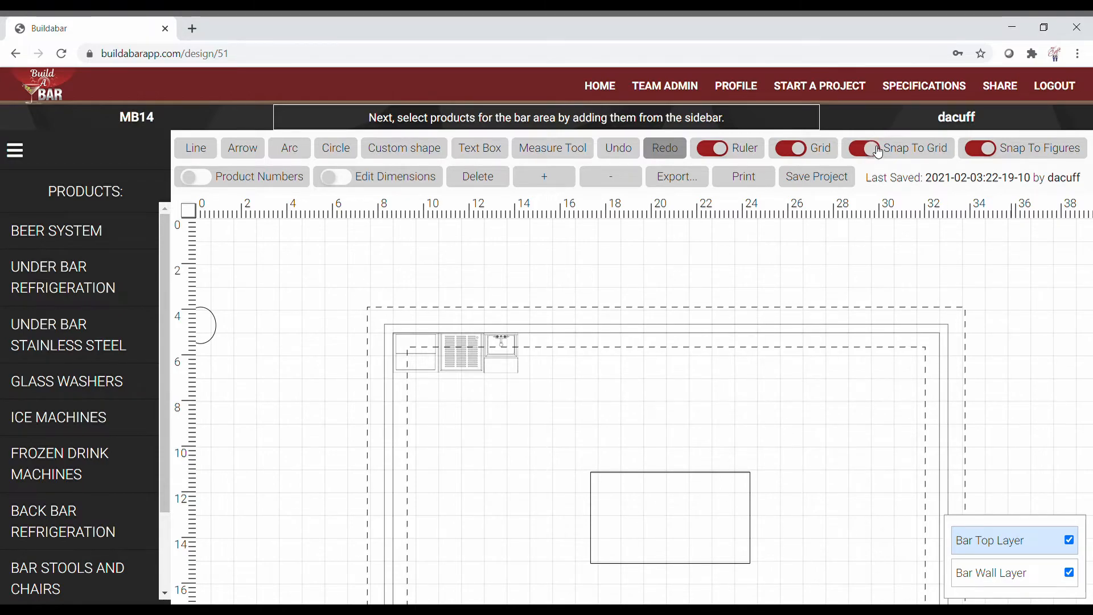
left_click(865, 150)
left_click(980, 149)
left_click(990, 151)
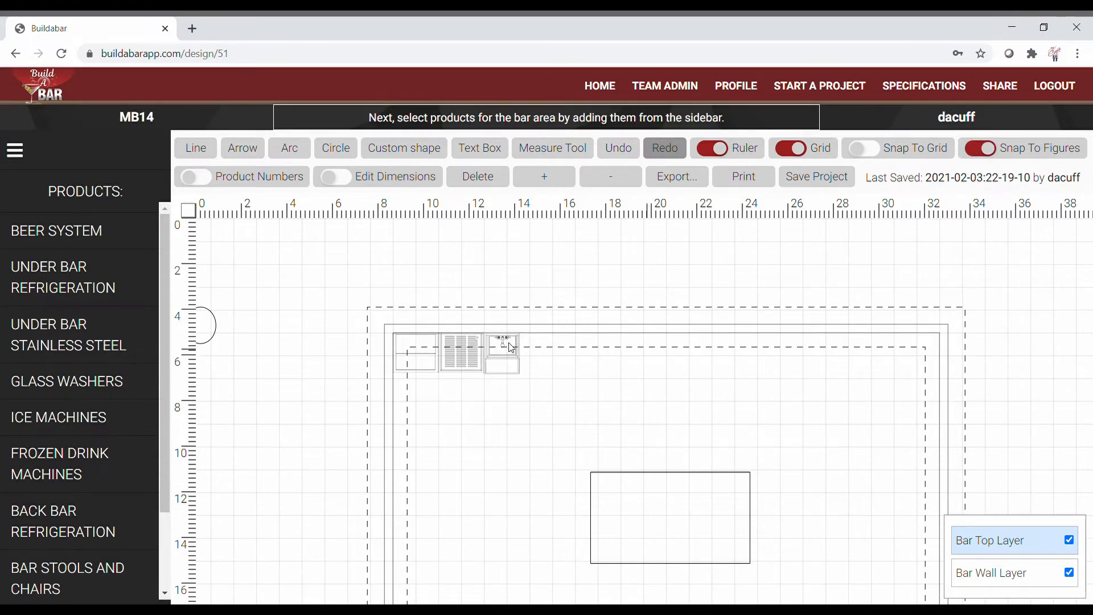
left_click(847, 183)
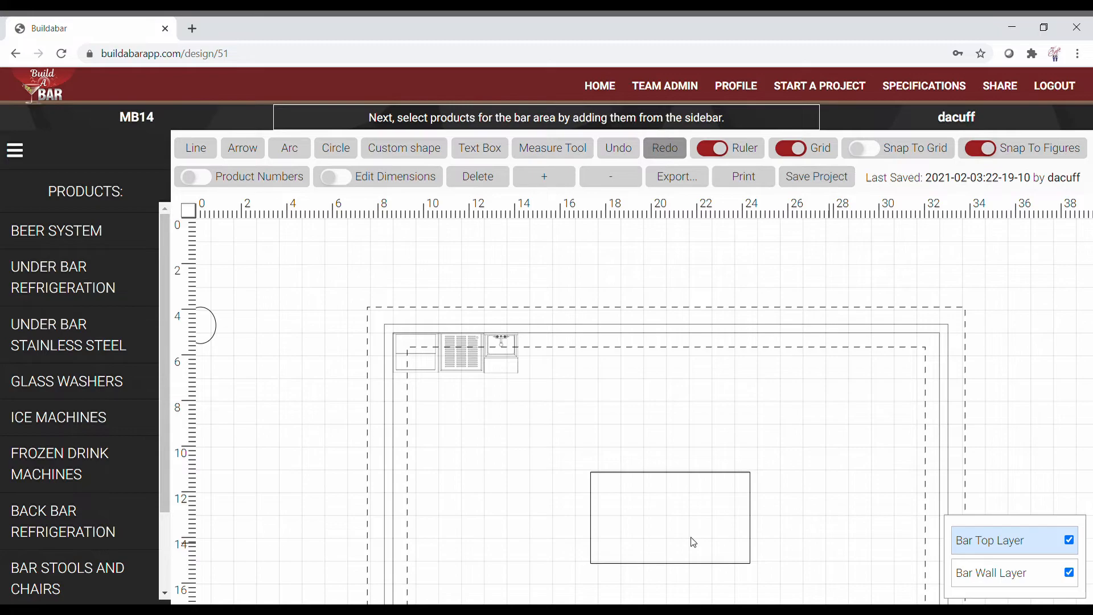
Step: Move the inner rectangle slightly lower with grid snapping, then fine-tune it with snapping off
left_click(880, 158)
left_click_drag(674, 518, 657, 559)
left_click(866, 148)
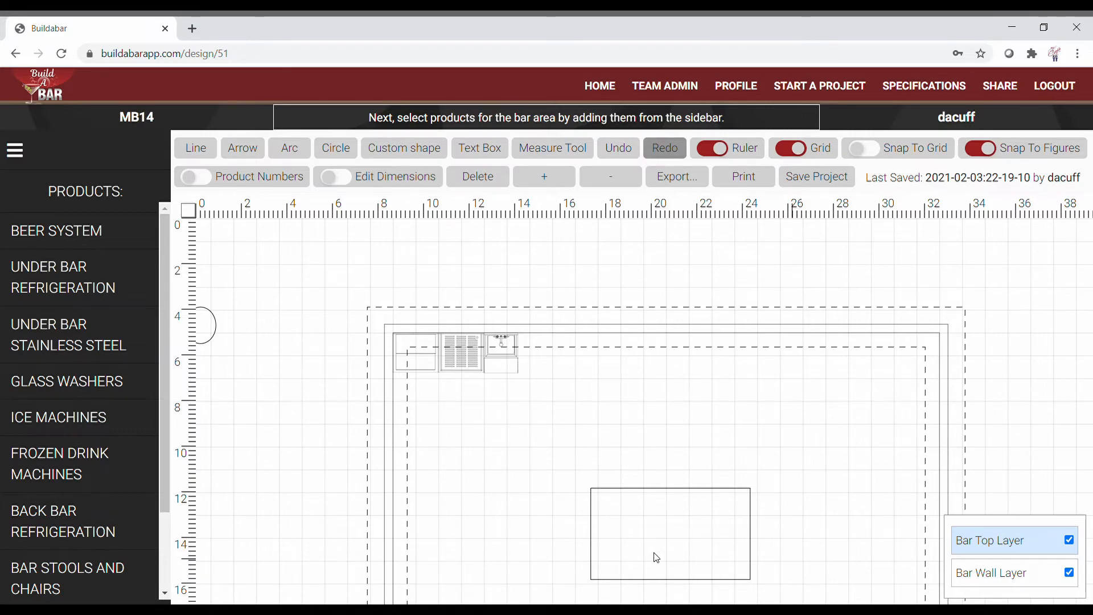
left_click_drag(654, 553, 655, 553)
left_click_drag(270, 411, 300, 410)
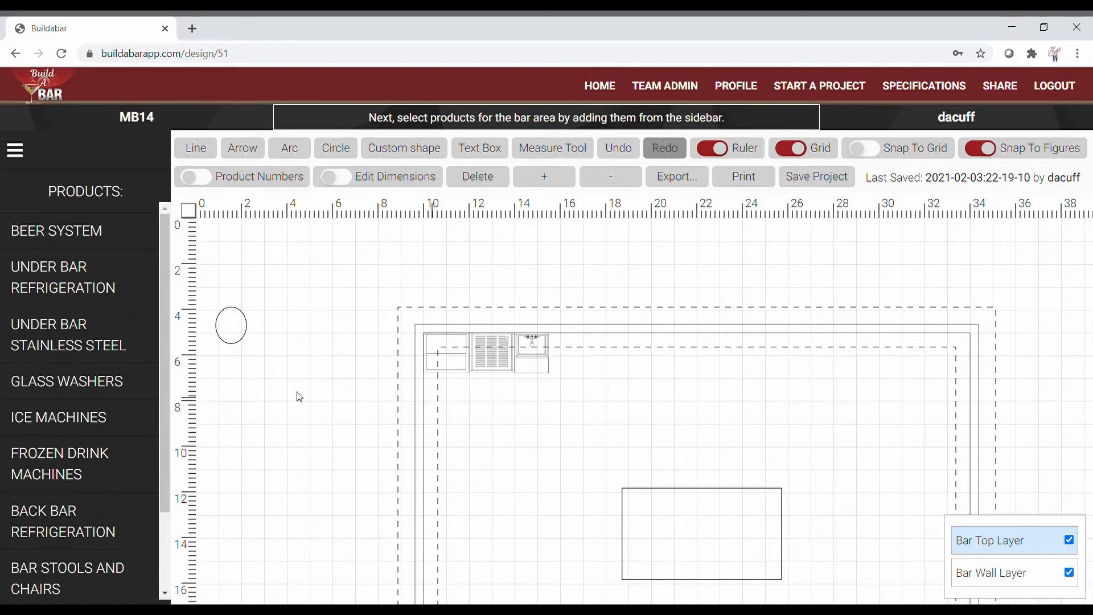
Step: Turn grid snapping on and add the 48"W 3-compartment sink from Under Bar Stainless Steel
left_click(865, 151)
left_click(91, 279)
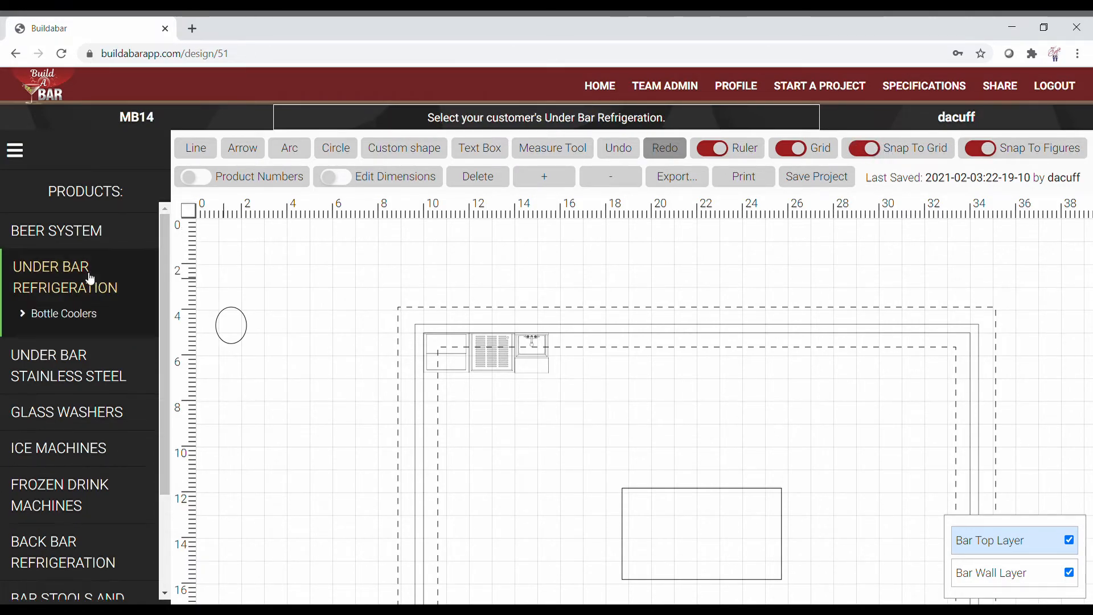
left_click(75, 302)
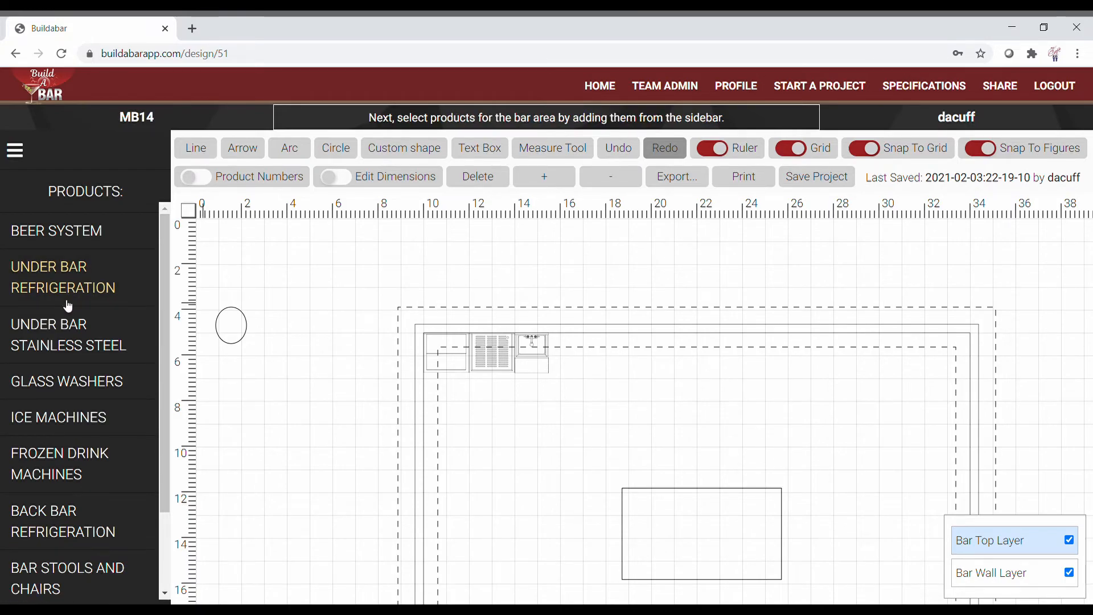
left_click(52, 345)
left_click(65, 371)
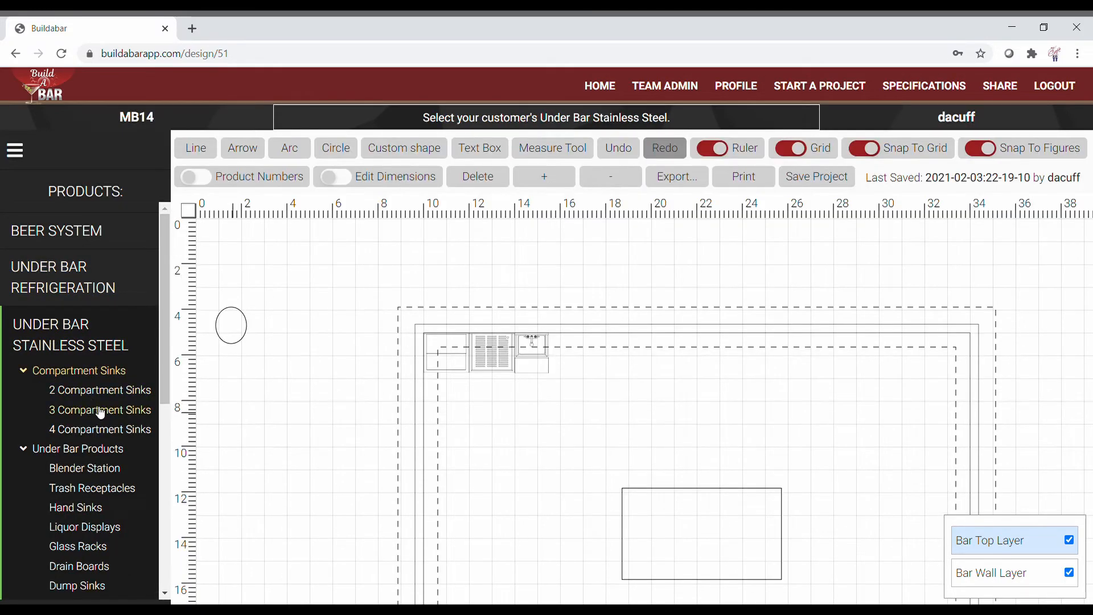
left_click(98, 410)
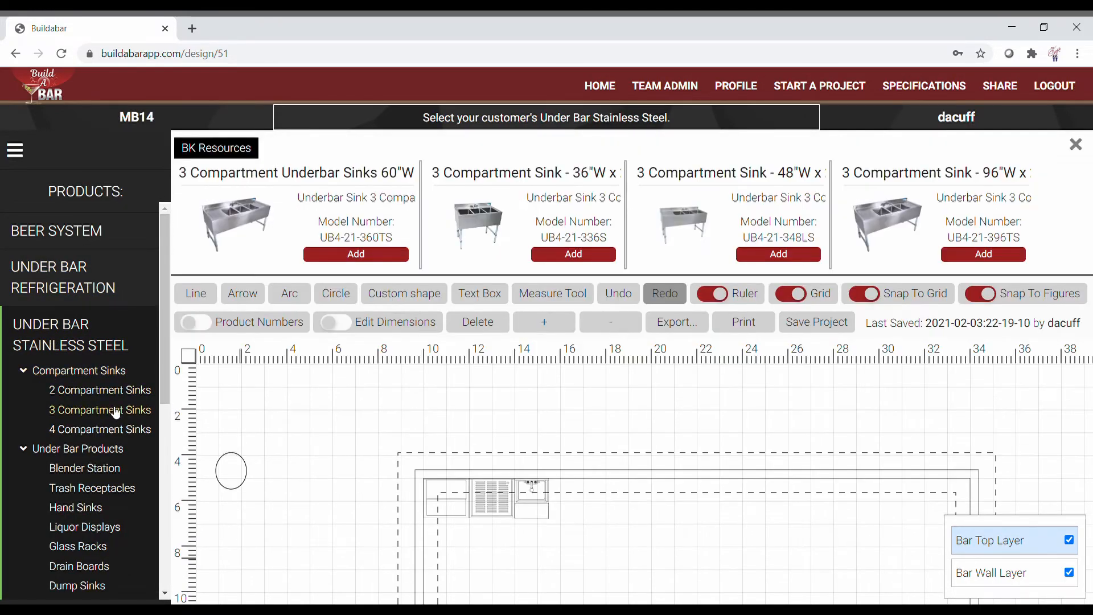
left_click(778, 254)
Step: Move the sink left of the bar below the oval and rotate it to stand vertically
scroll(501, 402, "down", 3)
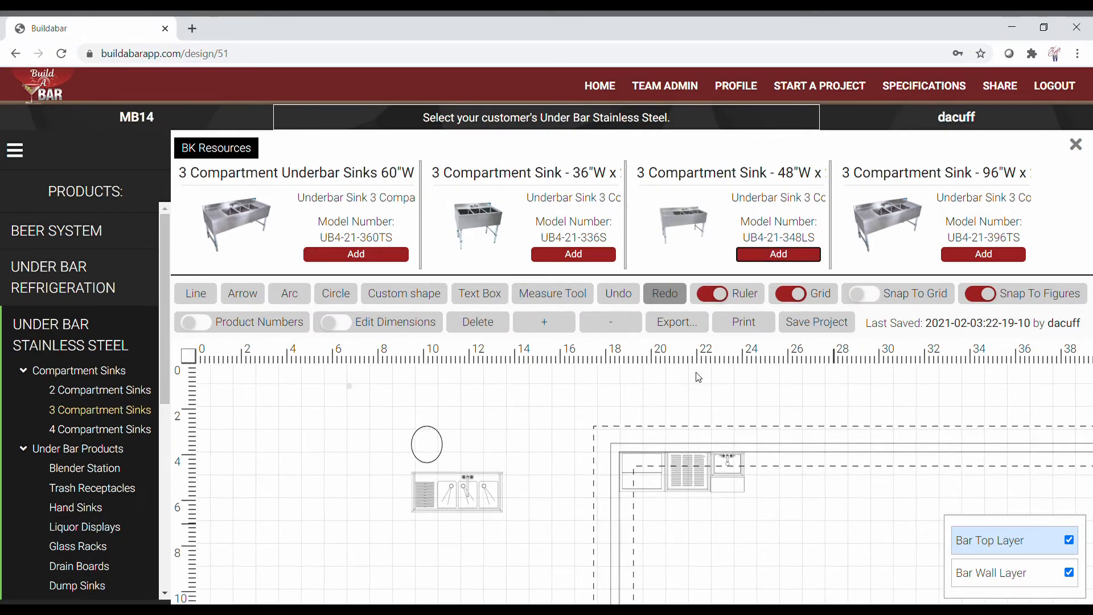
scroll(393, 553, "down", 1)
left_click_drag(433, 498, 392, 563)
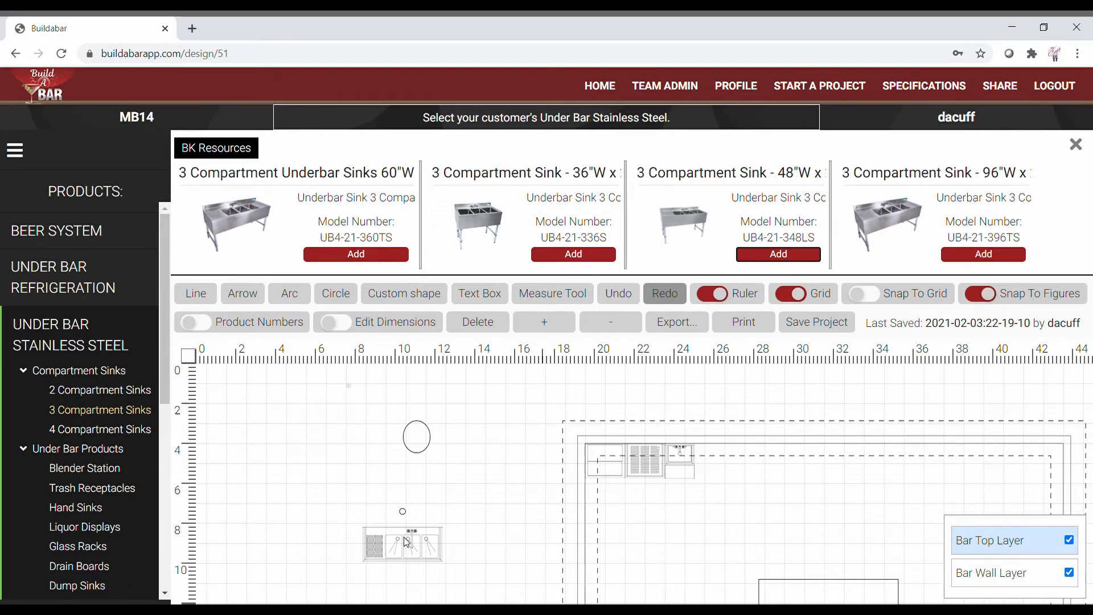
left_click_drag(402, 519, 437, 541)
left_click(877, 296)
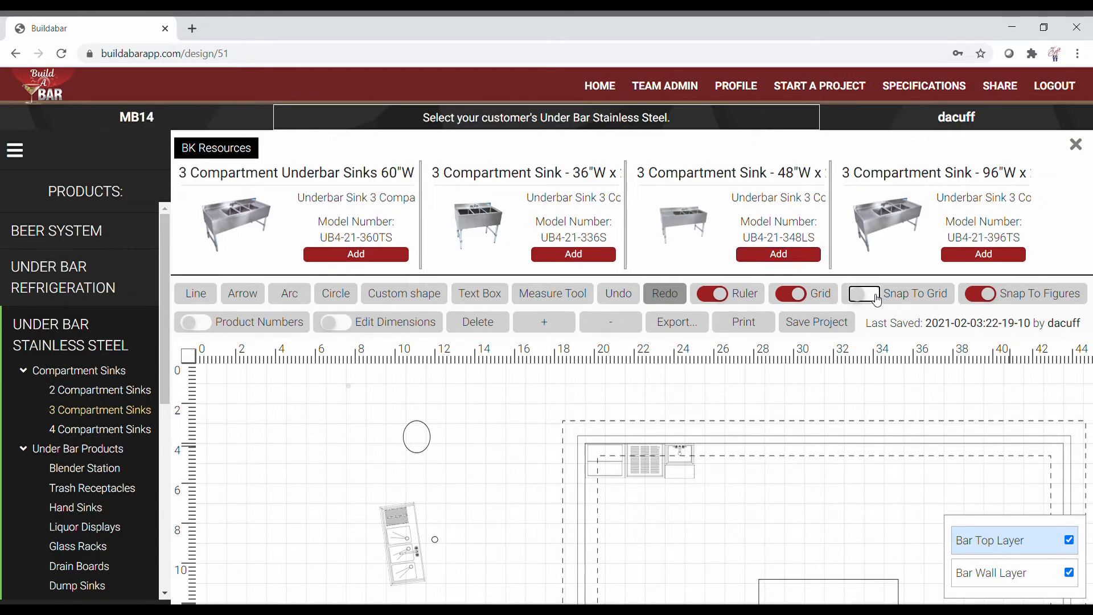
left_click_drag(436, 541, 348, 558)
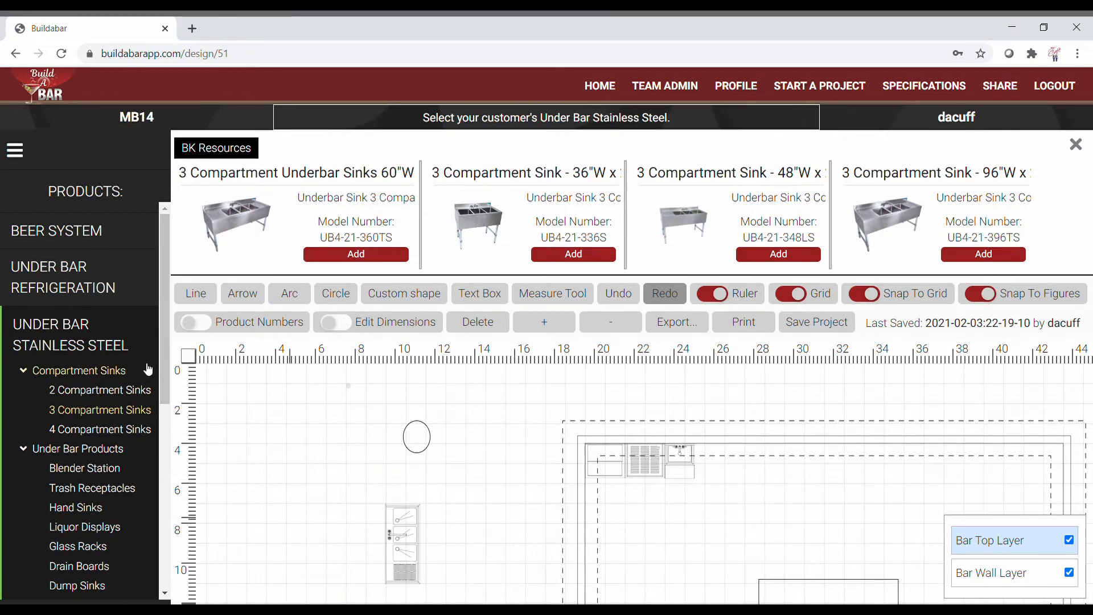
Step: Add 16 cherry-stain CM-234-C ladderback chairs from the Metal chairs catalogue to the project furniture
left_click(70, 352)
scroll(80, 387, "down", 1)
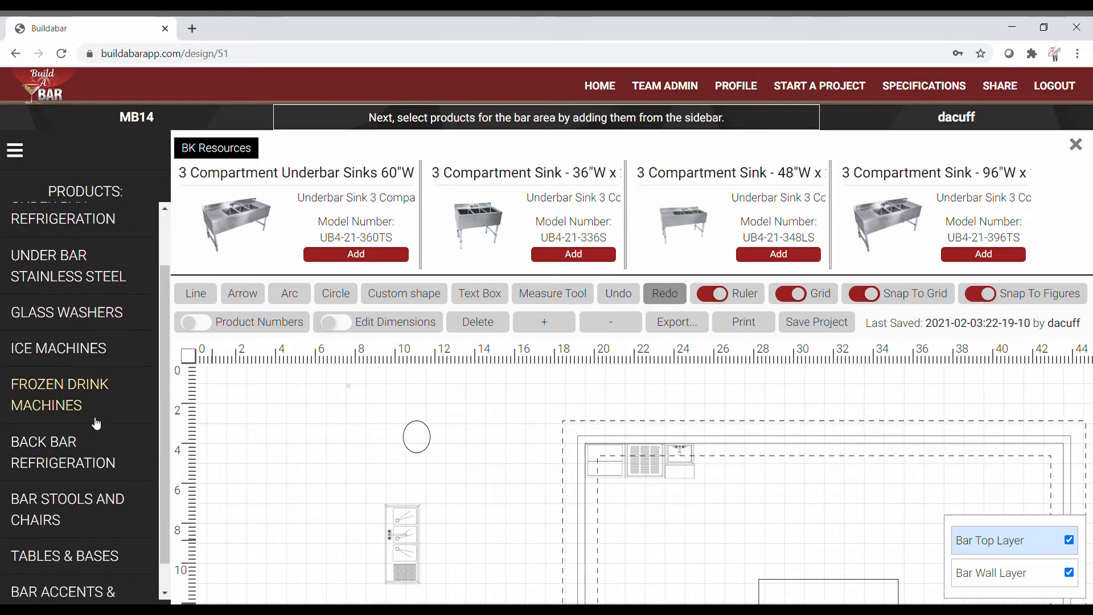
left_click(91, 503)
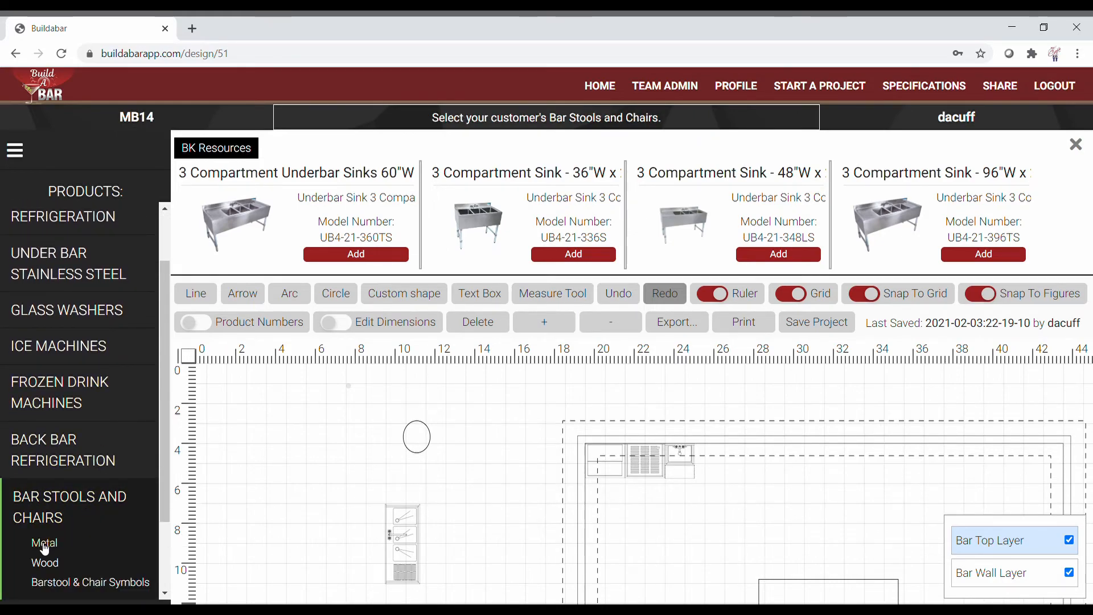
scroll(72, 548, "down", 2)
left_click(44, 443)
scroll(580, 380, "down", 7)
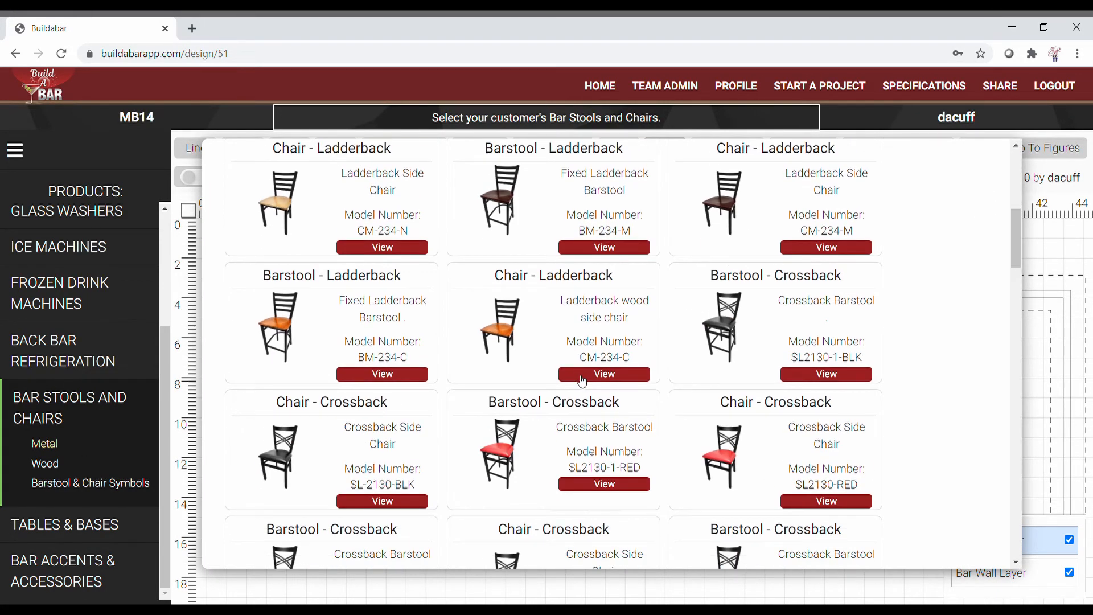
left_click(580, 379)
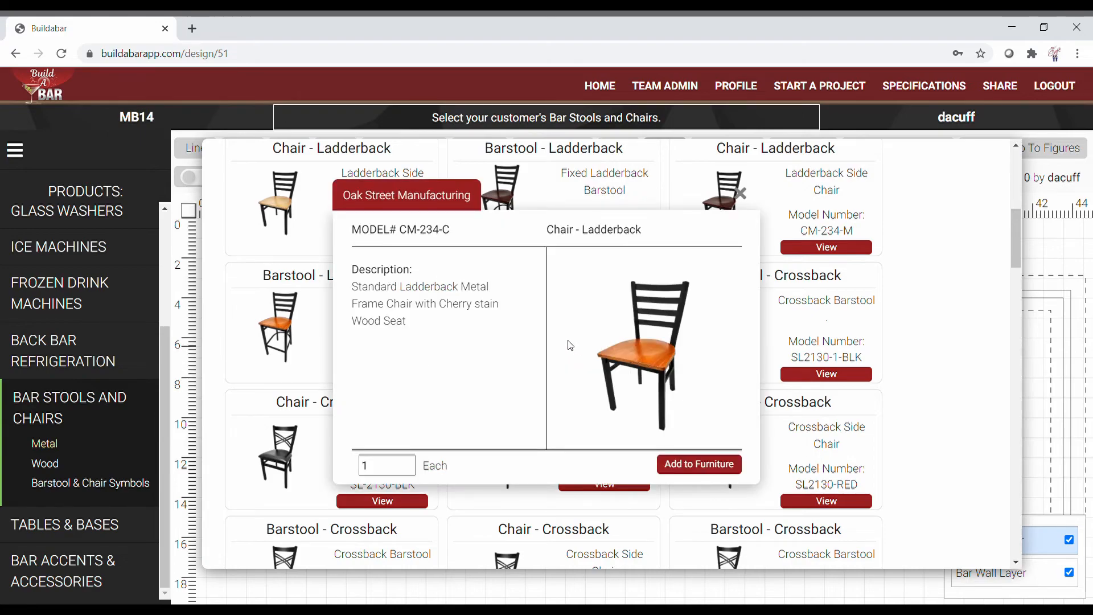
left_click(408, 461)
left_click(408, 461)
left_click(408, 461)
left_click(683, 465)
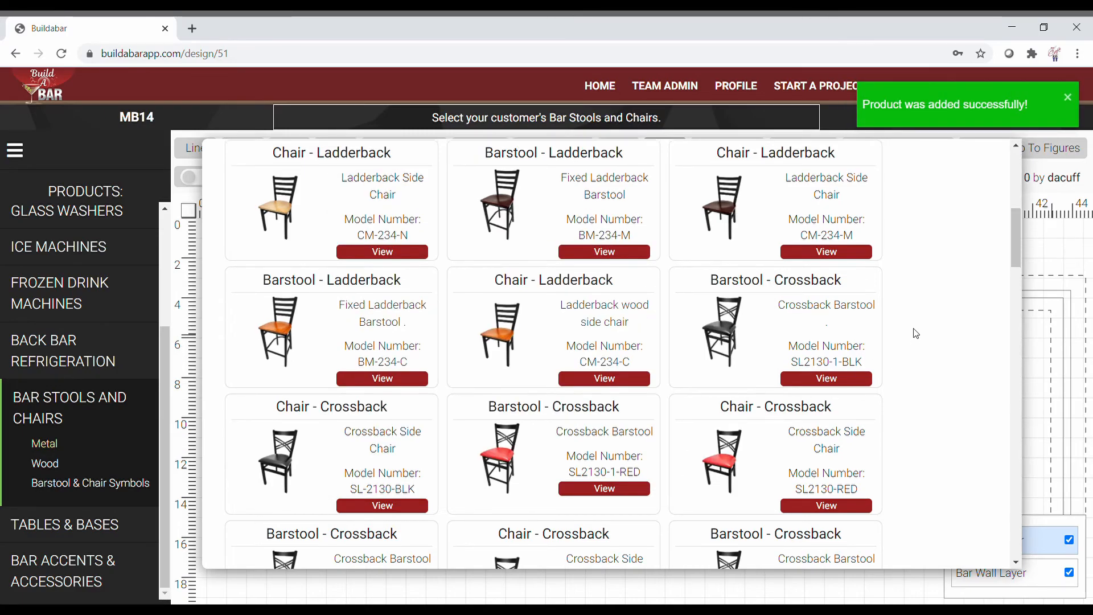
left_click(975, 164)
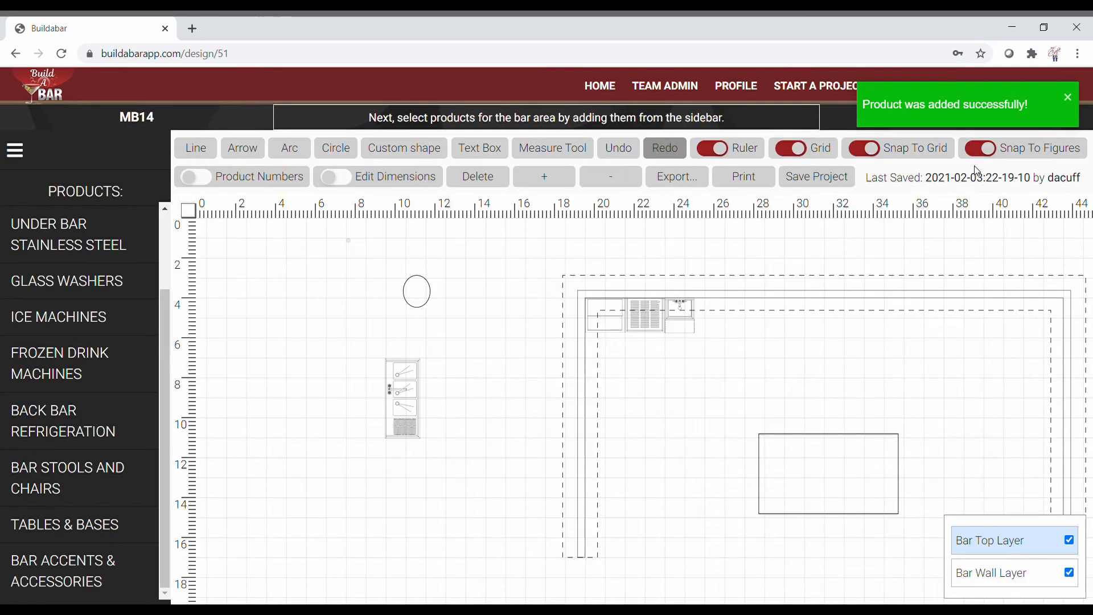
left_click(1069, 97)
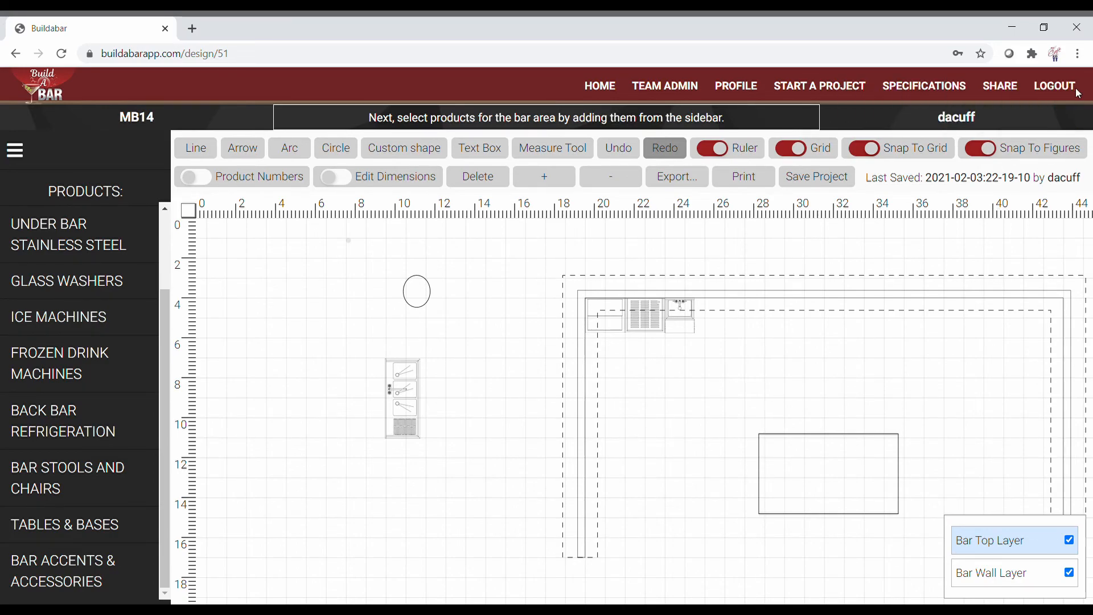
left_click(913, 89)
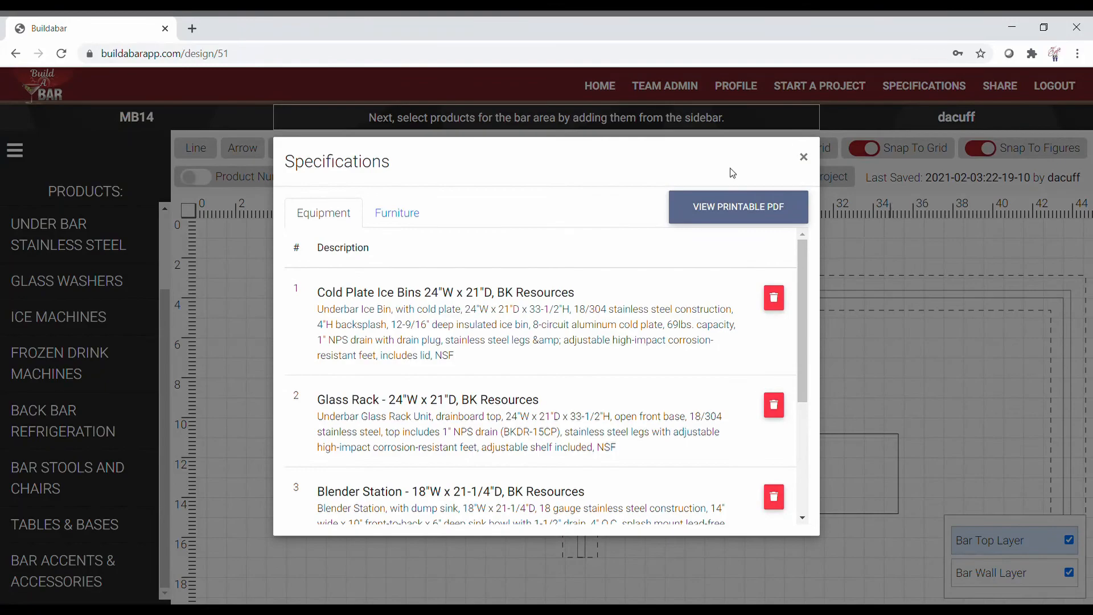
scroll(548, 293, "down", 5)
scroll(550, 325, "up", 5)
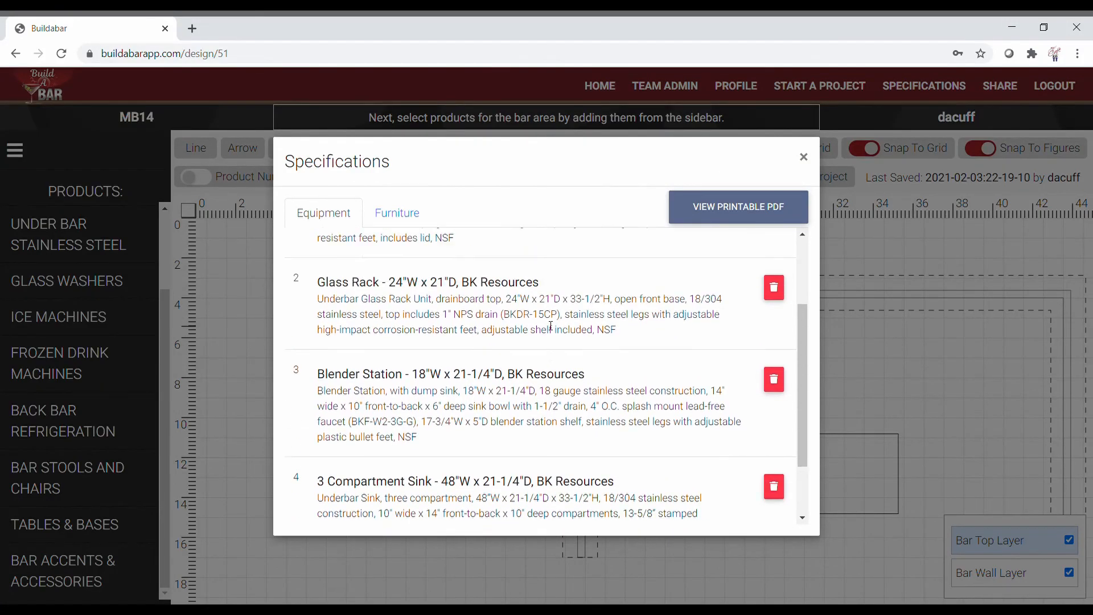
left_click(805, 160)
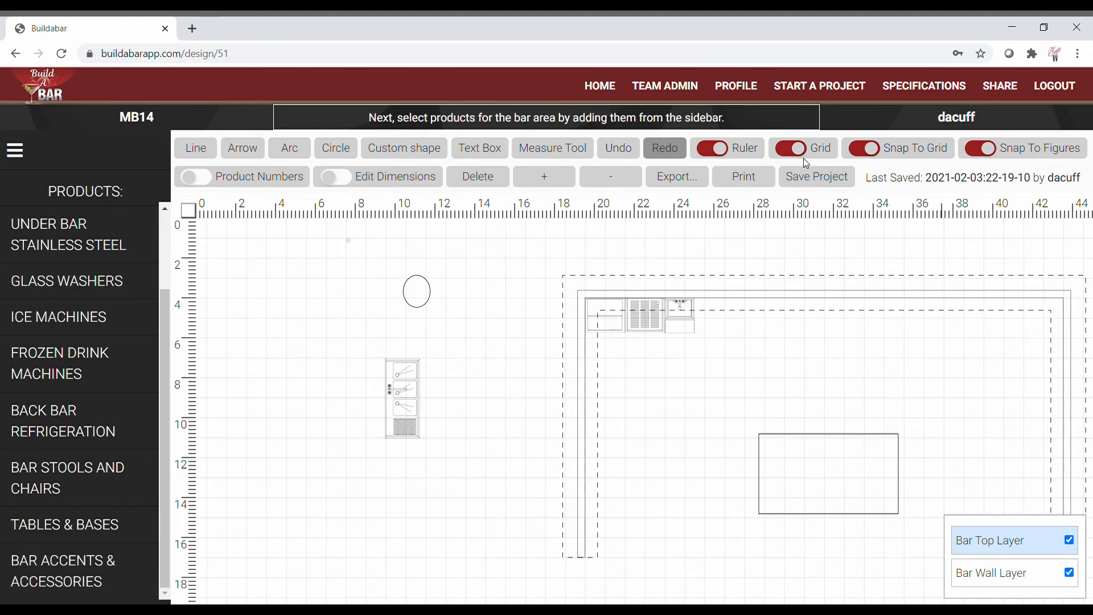
Step: Switch off the MB14 project's Activate Link toggle in Share Project and close the dialog
left_click(1000, 86)
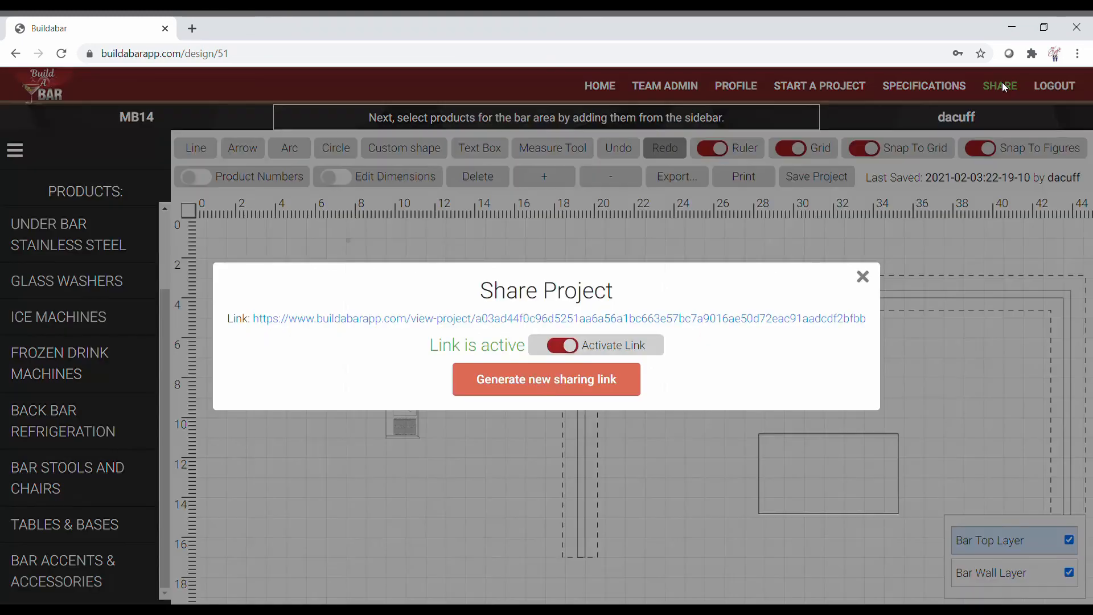
left_click(556, 350)
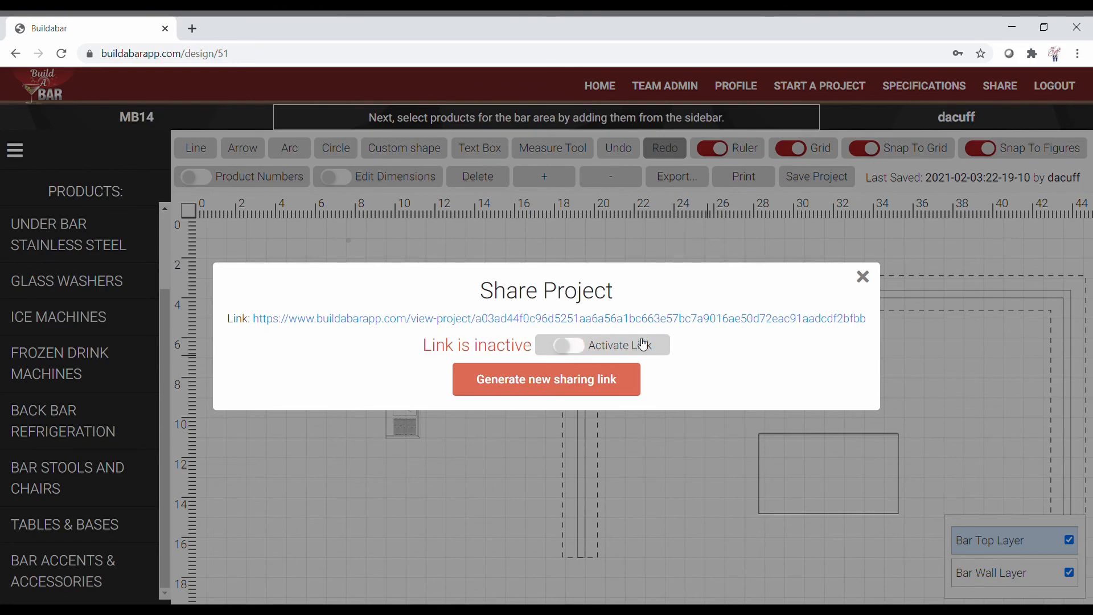
left_click(864, 278)
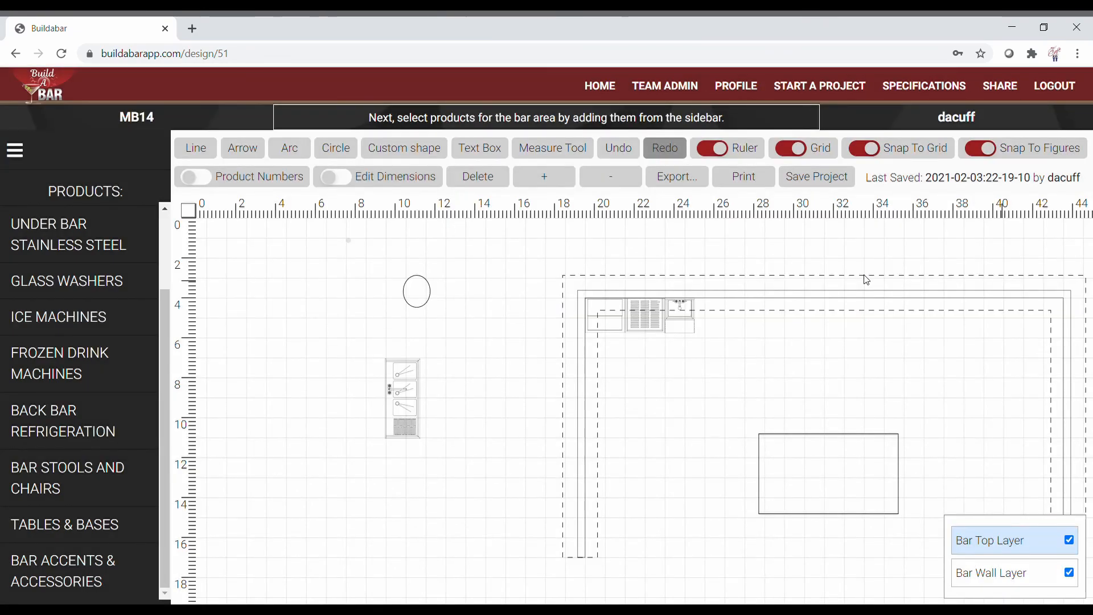